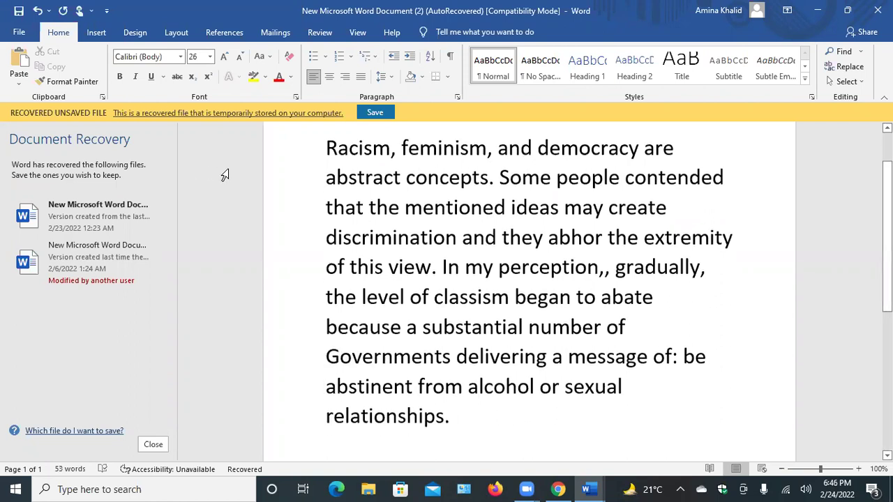
- Make the vocabulary words abstract and abhor bold
scroll(377, 174, up, 1)
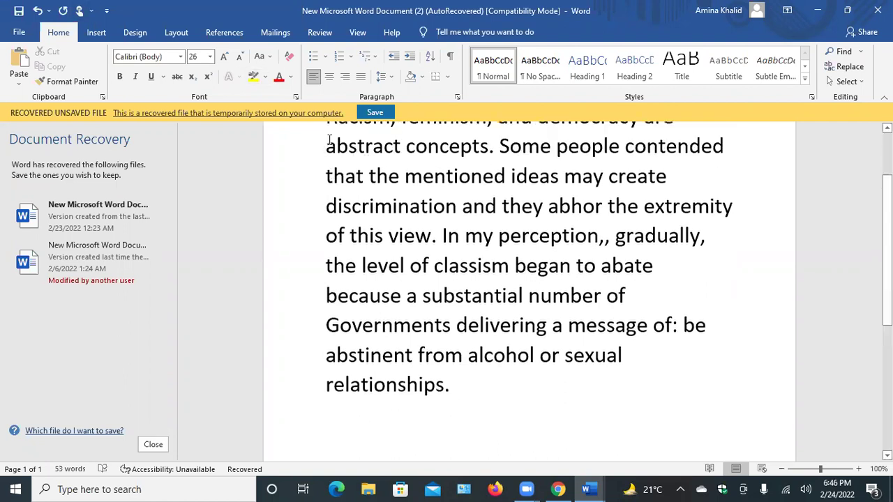
drag(326, 146, 397, 149)
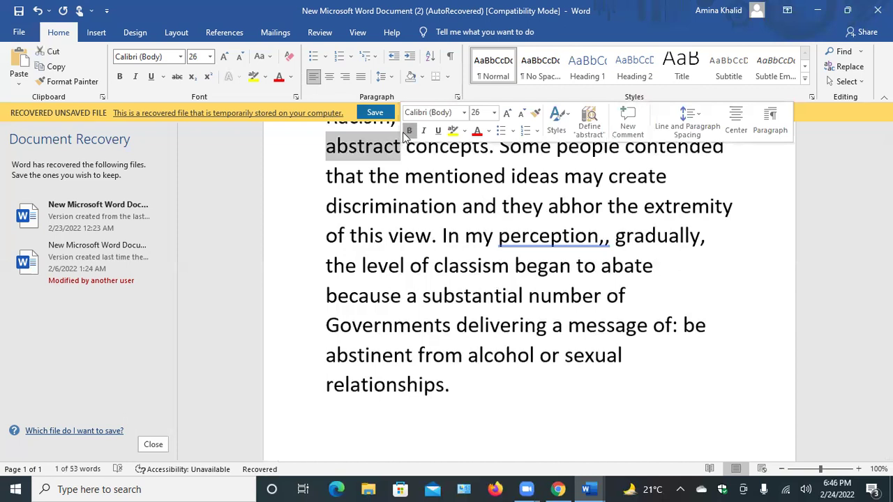
click(406, 132)
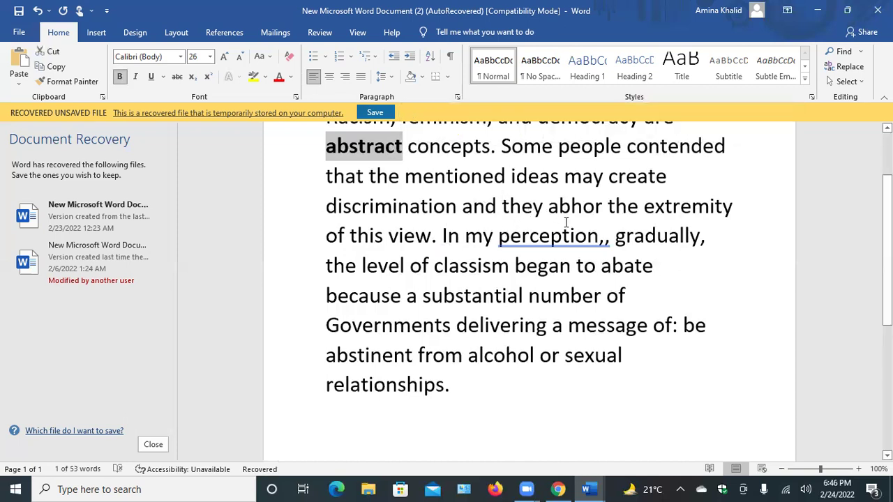
drag(547, 207, 598, 215)
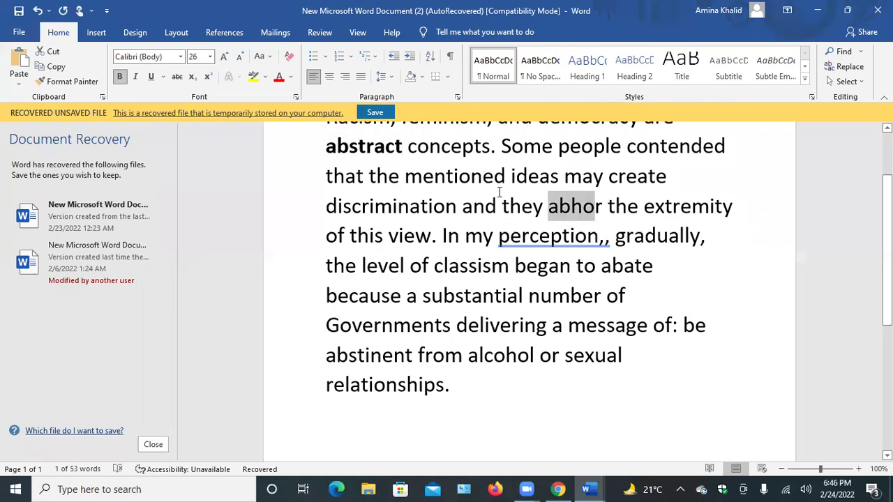
key(ctrl+b)
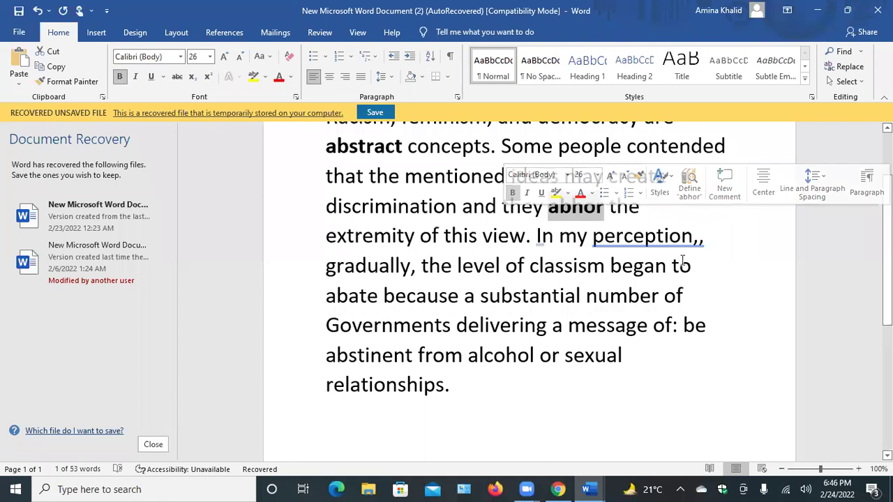
- Remove the doubled comma and fix the spacing after 'perception,' before 'the'
click(713, 237)
key(Delete)
key(BackSpace)
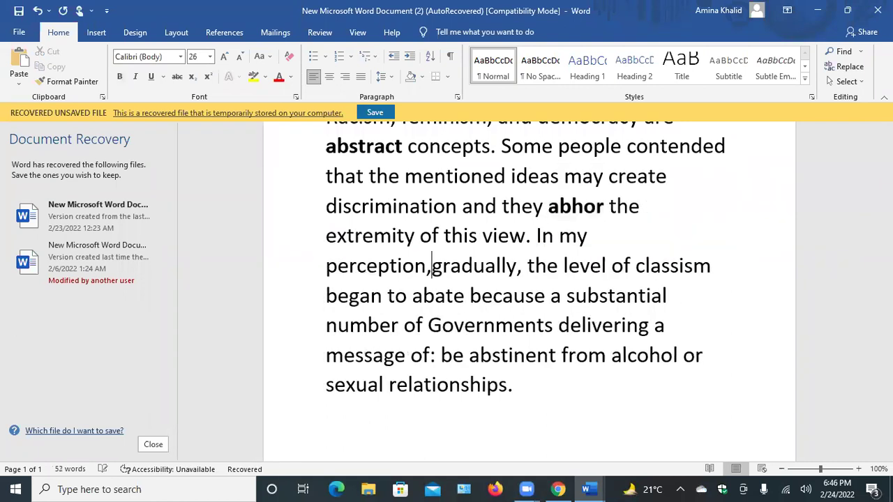
click(528, 269)
key(BackSpace)
key(BackSpace)
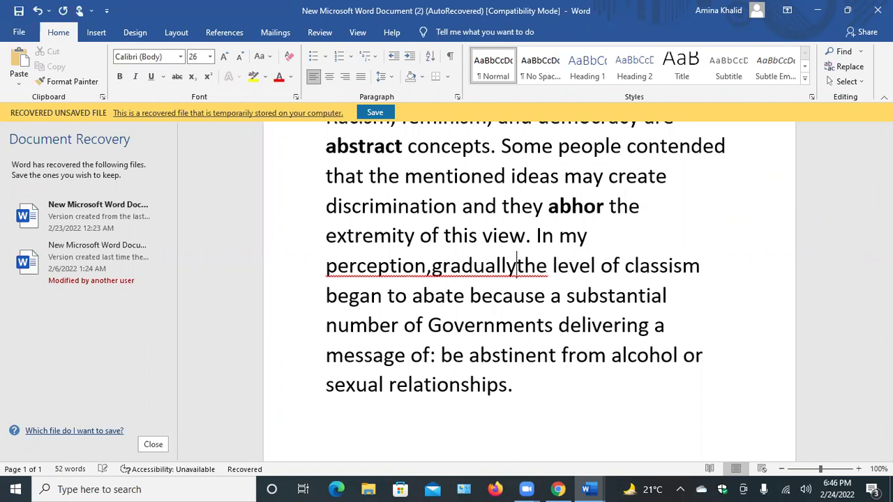
click(434, 270)
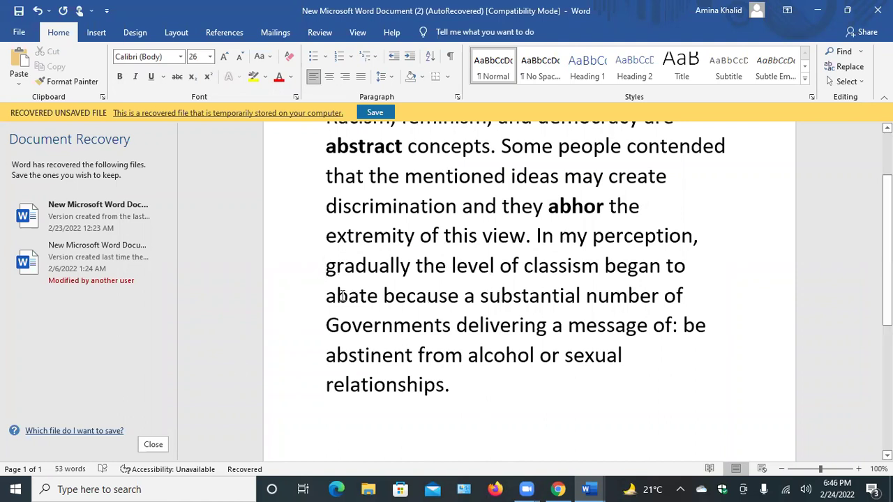
- Make the vocabulary words abate and abstinent bold
drag(326, 300, 378, 299)
click(385, 277)
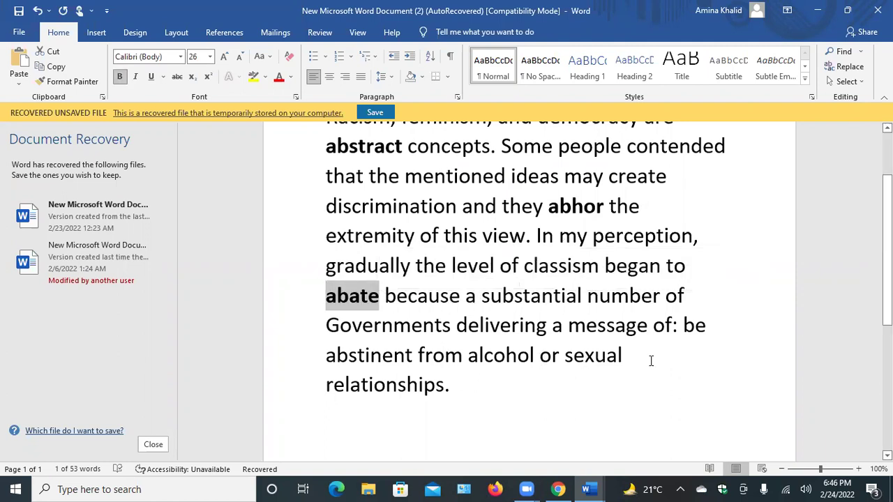
scroll(649, 361, down, 1)
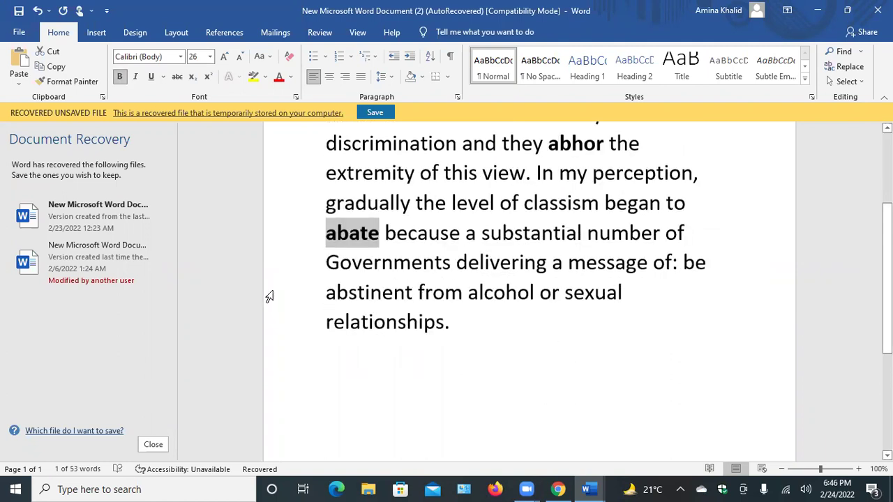
drag(321, 293, 420, 299)
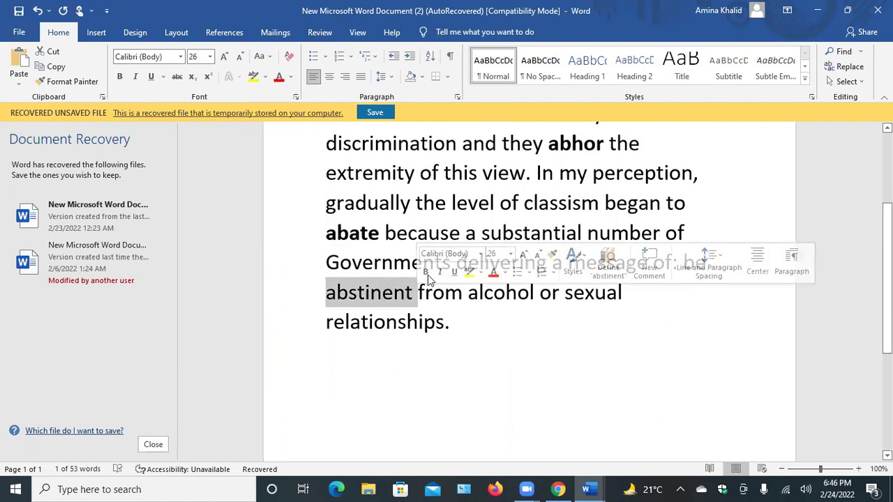
click(425, 272)
scroll(540, 408, up, 3)
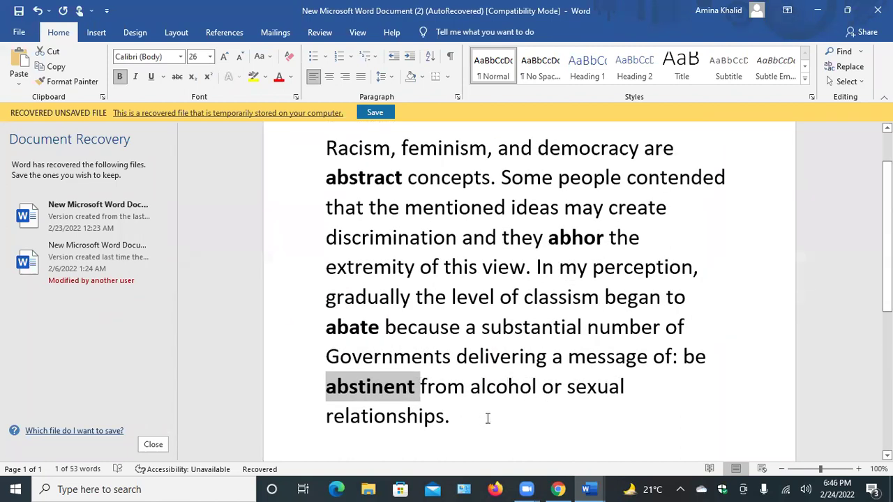
click(325, 447)
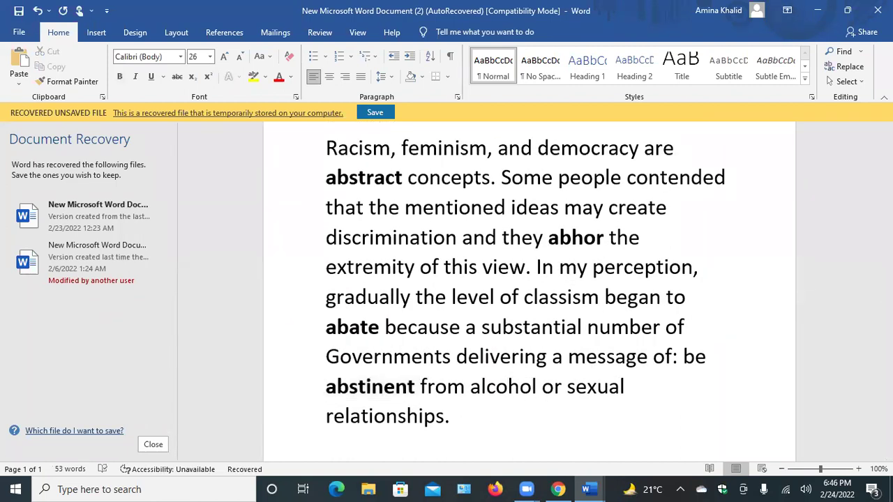
- Add the line 'Abate: reduce, fade, come to an end, decline, let up. Lower.' below the paragraph
key(Return)
text(abate: )
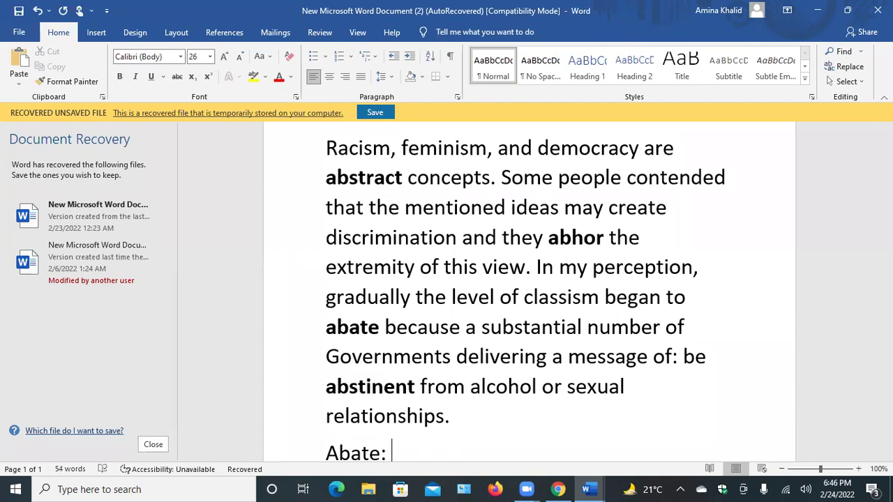
text(reduce)
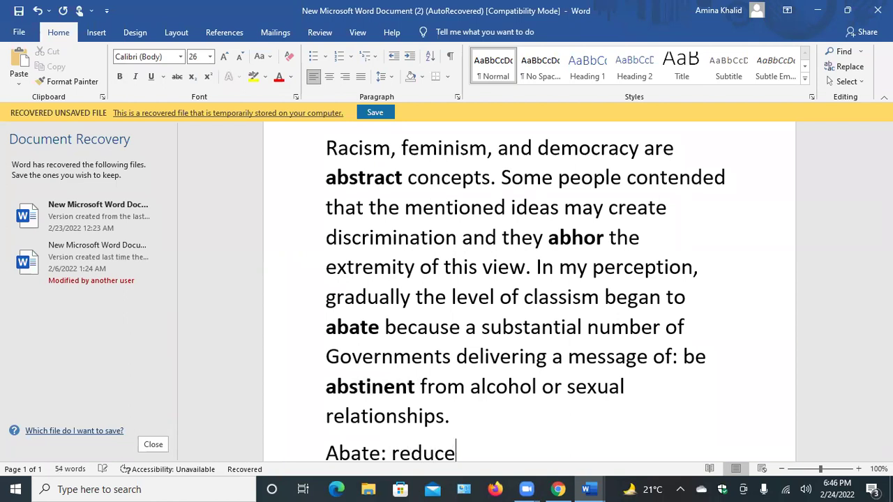
text(, fade,)
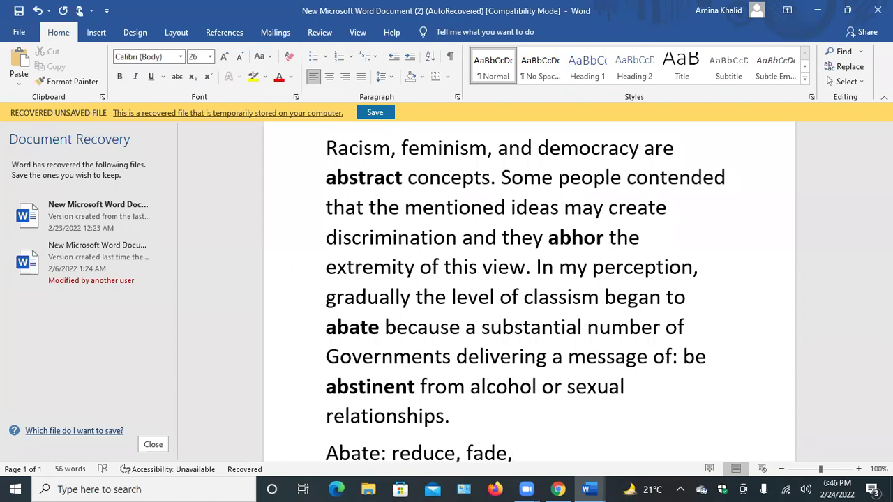
scroll(530, 348, down, 1)
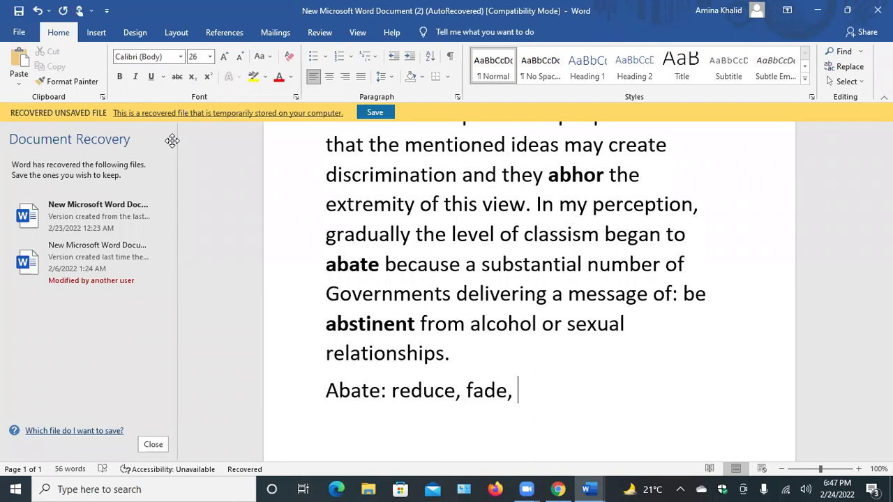
scroll(86, 196, down, 1)
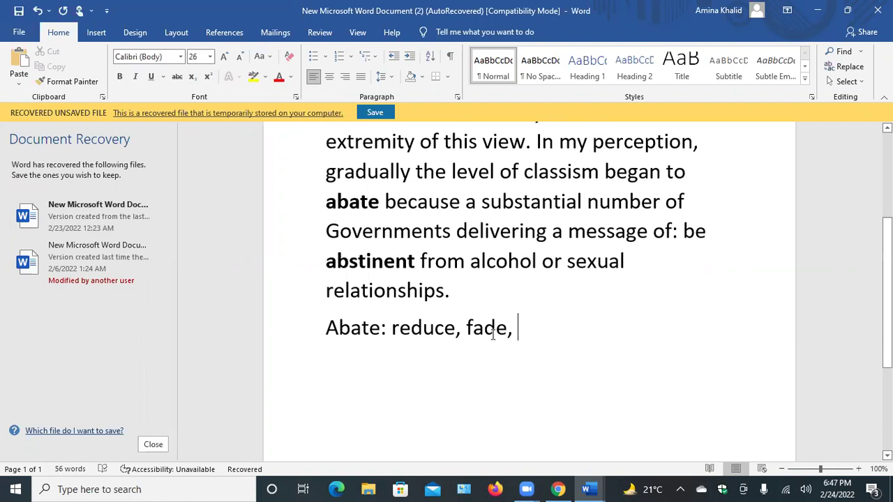
text(come to an end, )
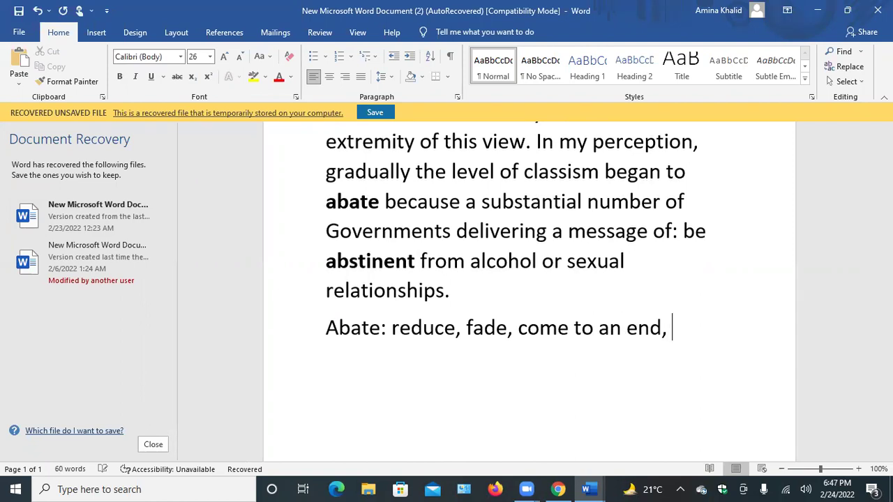
text(decline, let u)
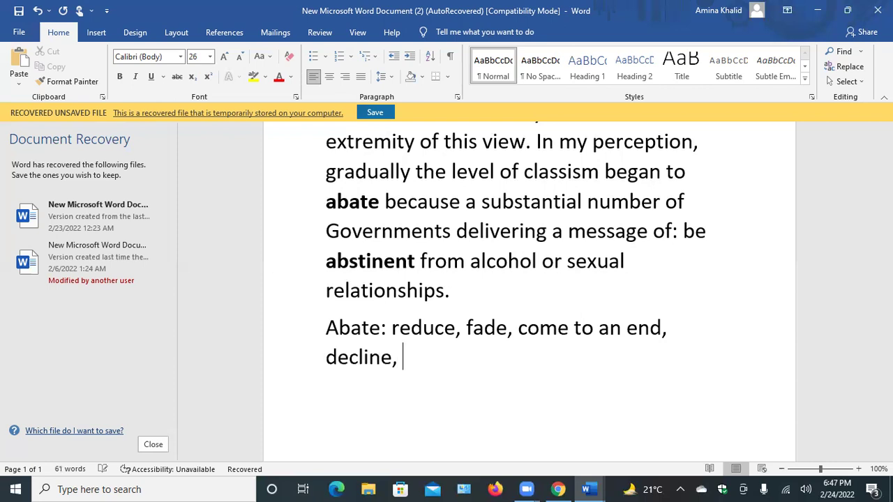
text(p)
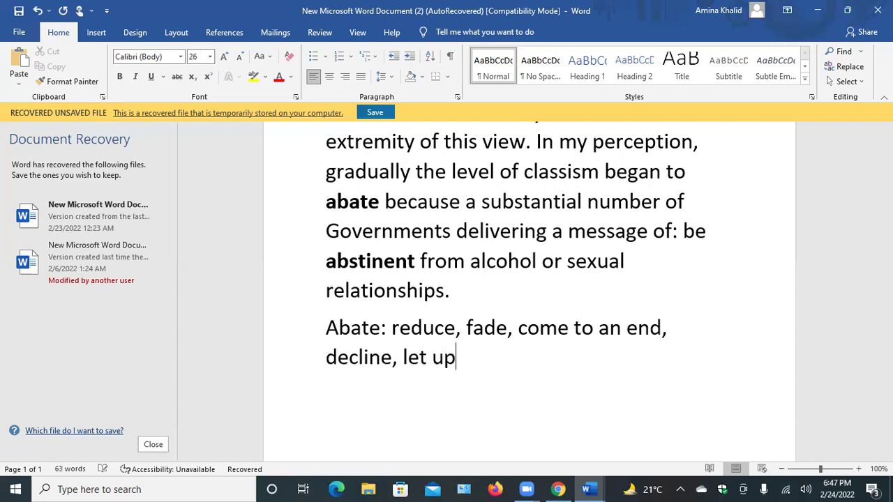
text(. lower.)
key(Return)
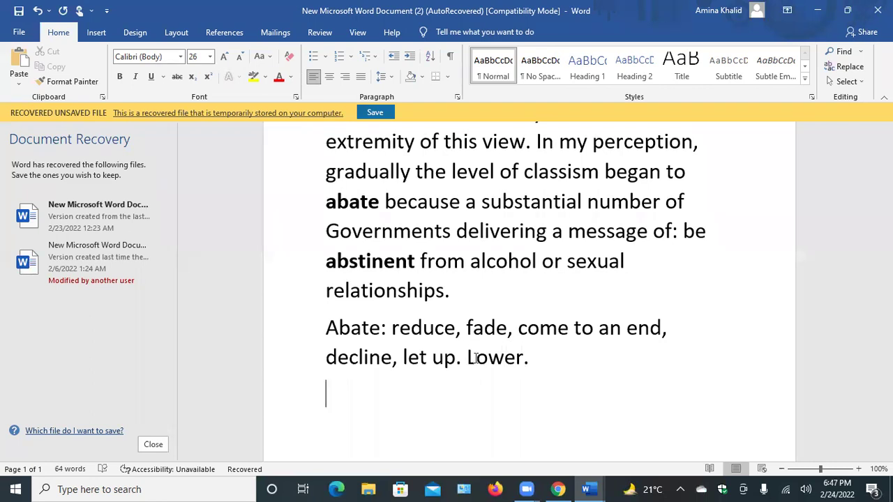
text(Bhor)
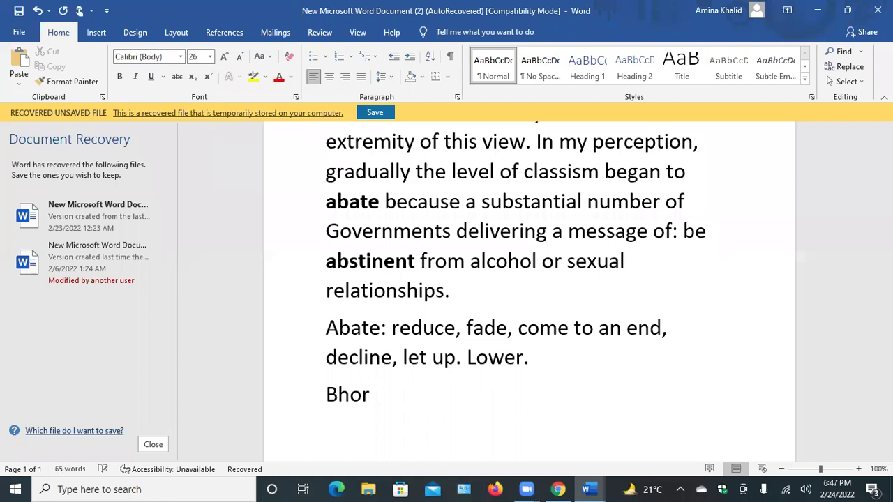
- Type 'Abhor: despise, hate, dislike, disgust, be allergic to.', correcting the typos
key(ctrl+BackSpace)
text(Abhor: )
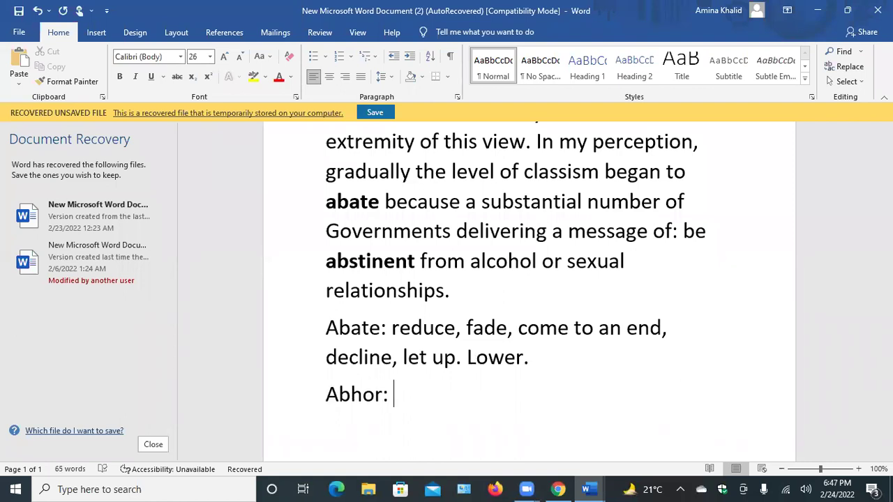
text(despise)
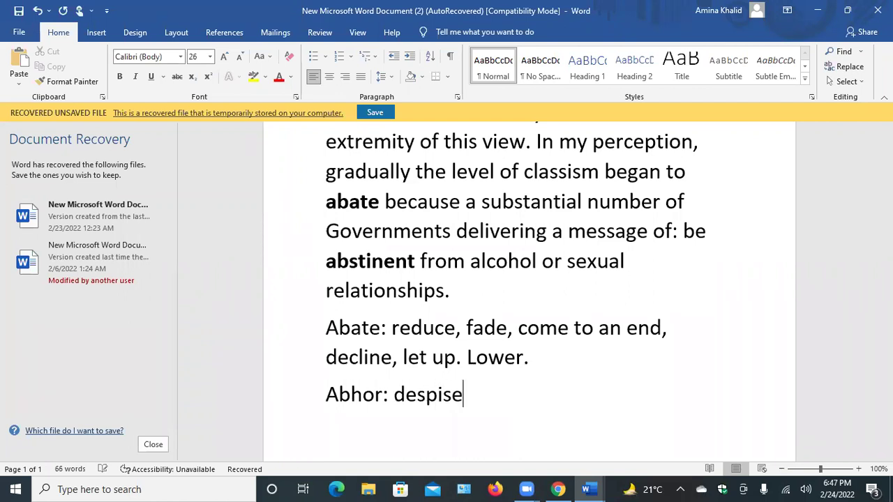
text(, hate,)
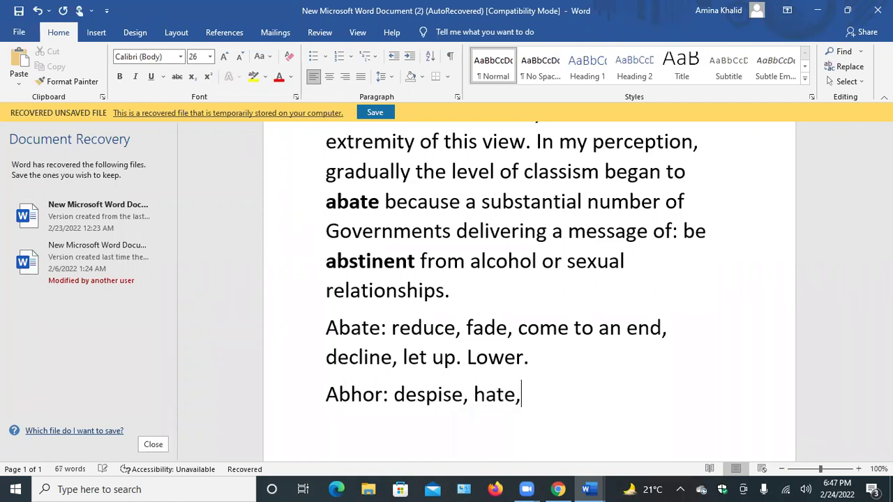
text( dislikje)
key(BackSpace)
key(BackSpace)
text(e, )
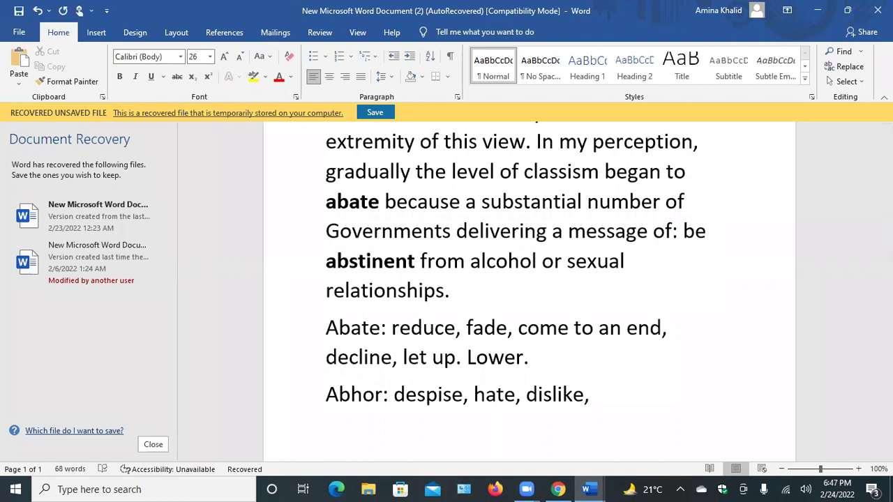
text(disgusrt)
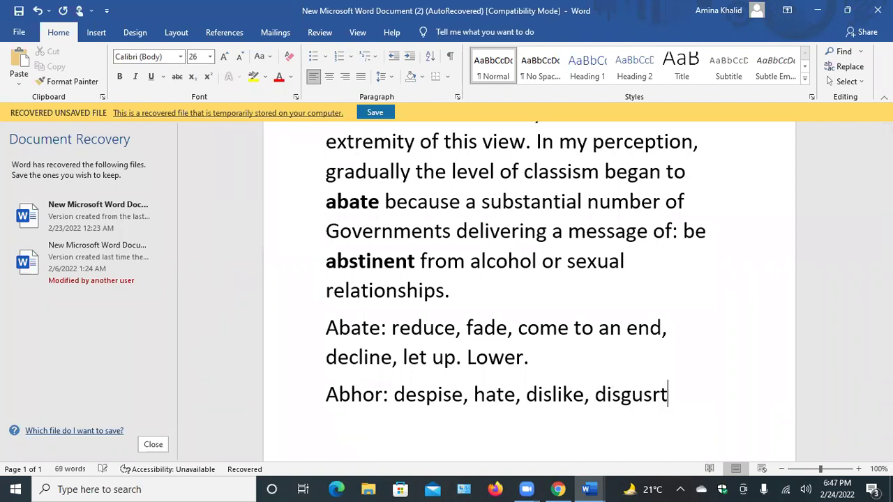
key(BackSpace)
key(BackSpace)
key(BackSpace)
text(st, be allergic to.)
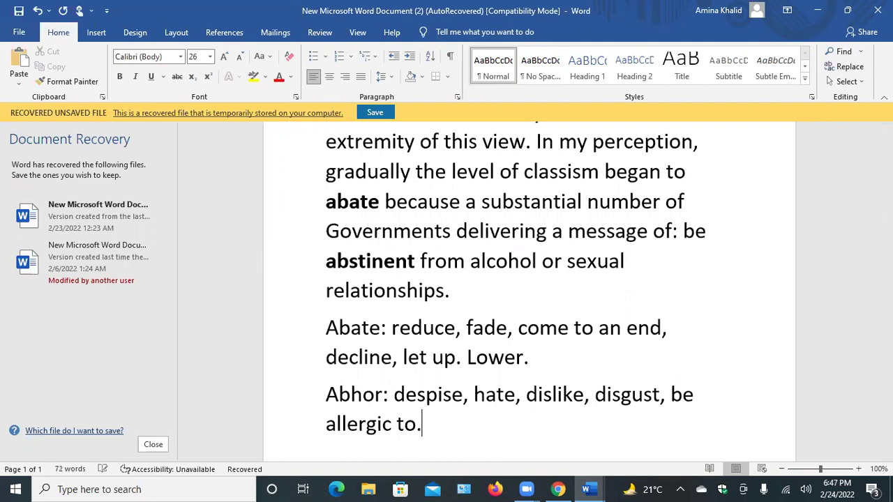
key(Return)
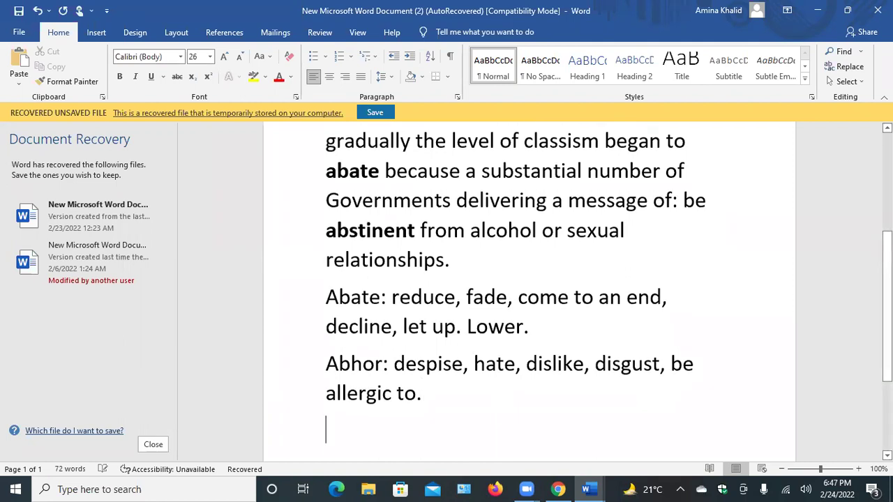
text(abstinent: )
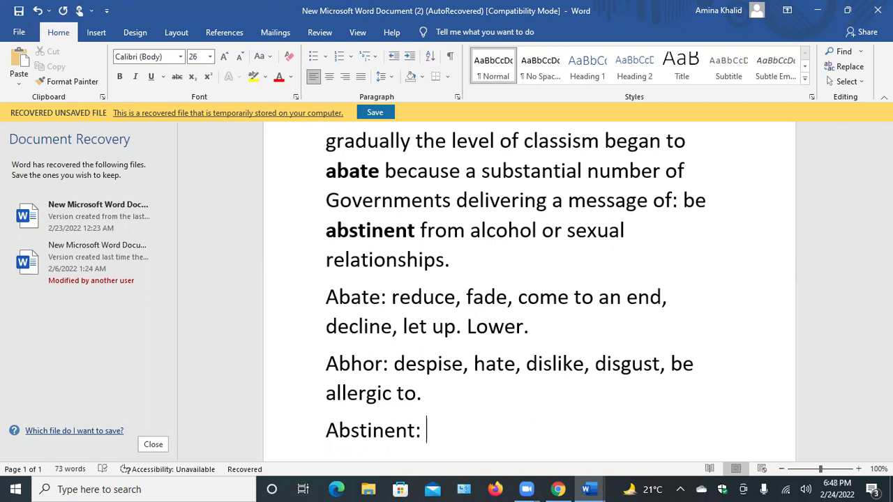
text(self-denying, self)
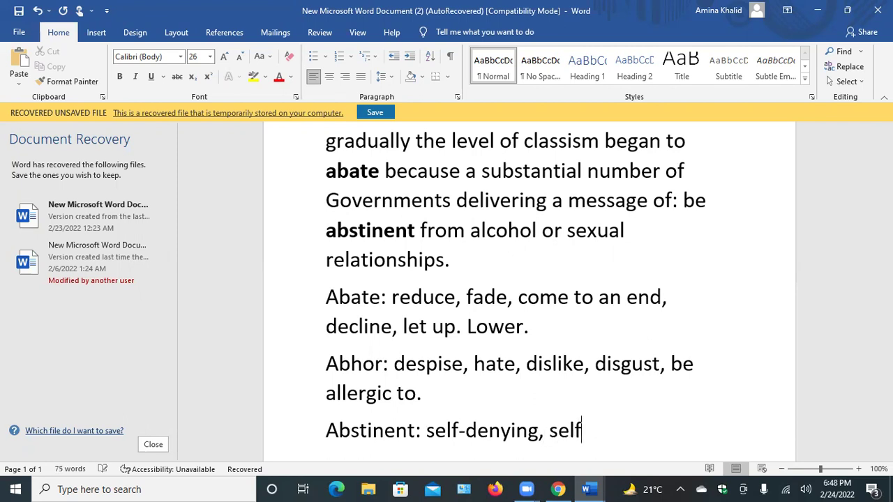
- Complete the line 'Abstinent: self-denying, self- control, restraint.', fixing typos along the way
text(- control,)
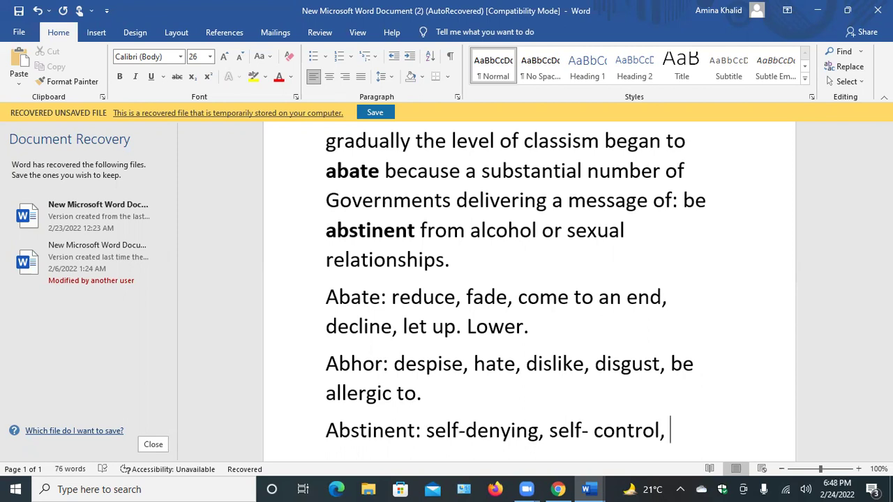
text( restraint.)
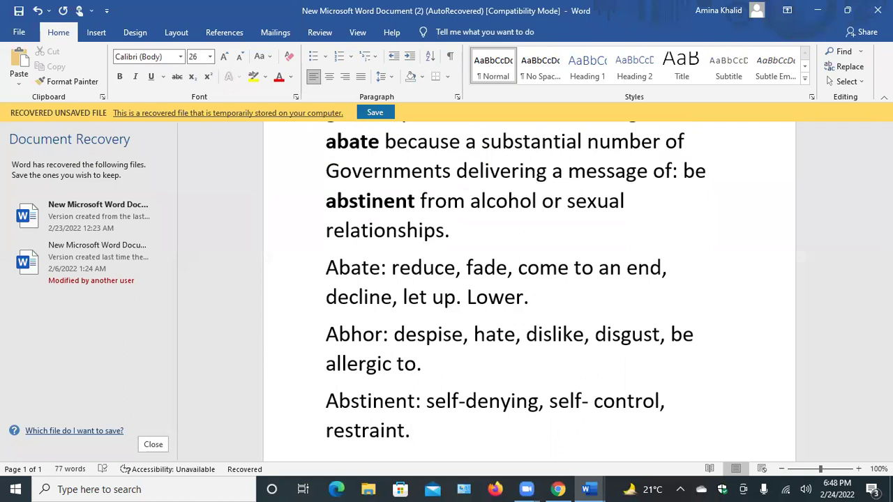
key(Return)
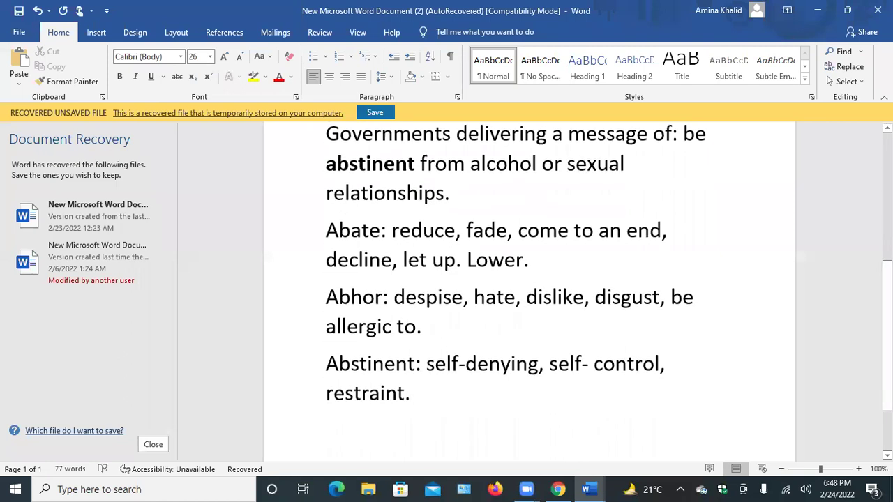
text(abstract)
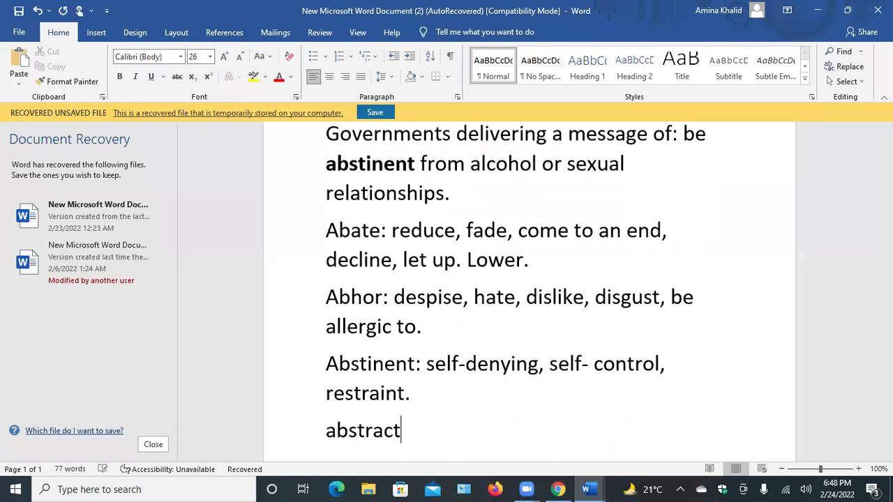
text(: )
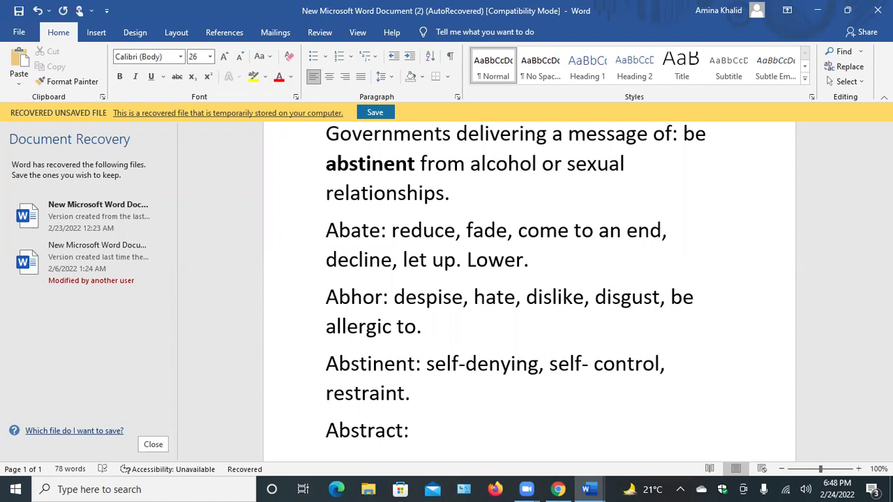
text(concepy)
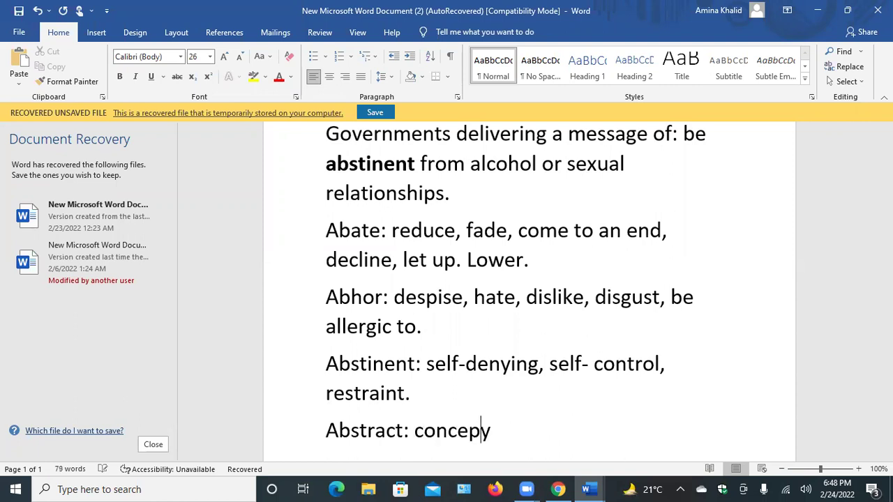
- Continue the Abstract line with 'conceptual, theoretical, non-realistic, summary,', fixing the typo
key(BackSpace)
text(tual, theo)
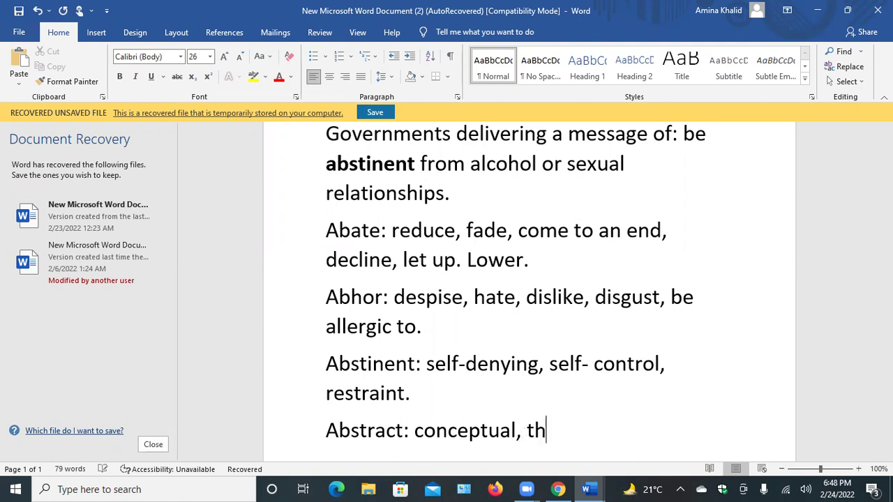
text(retica)
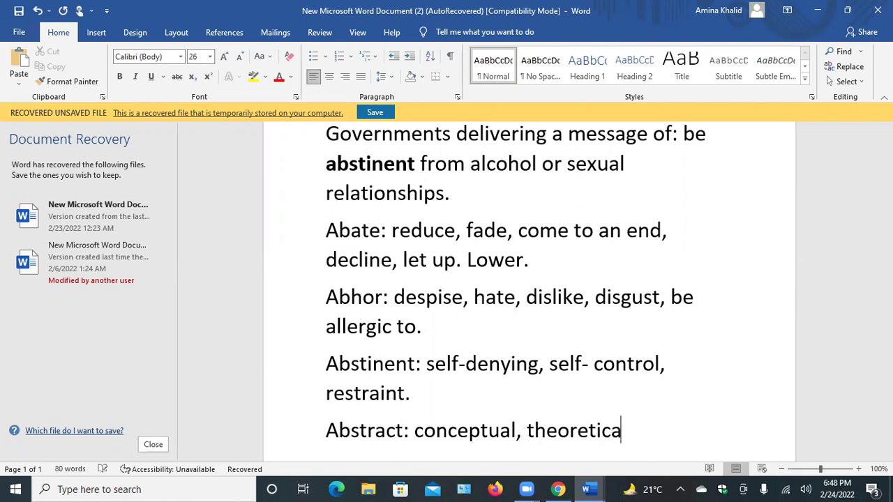
text(l, )
text(non-)
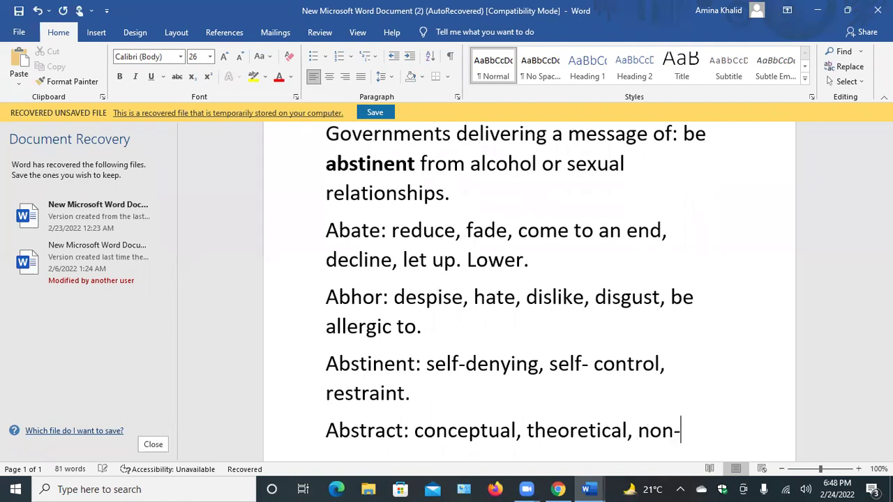
text(realisti)
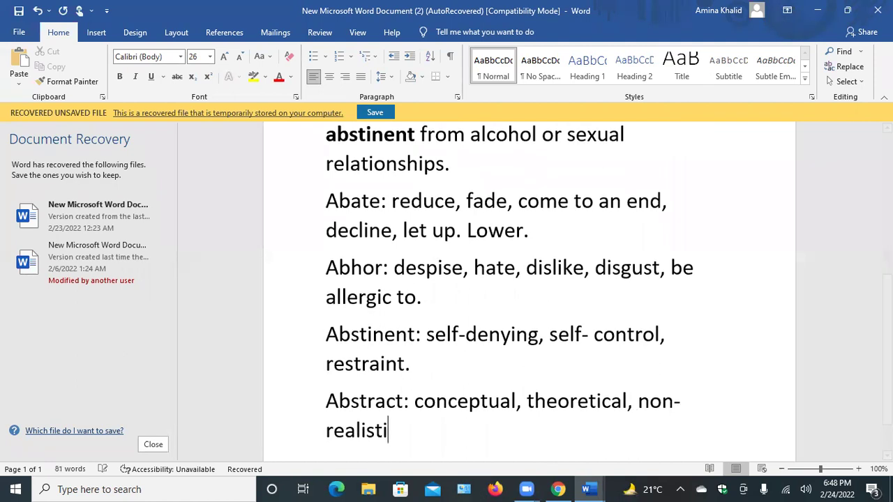
text(c, )
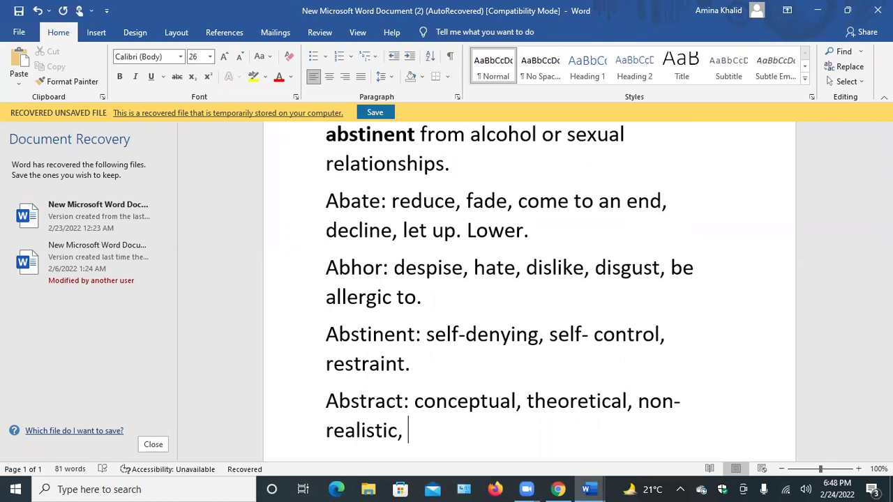
text(summary,)
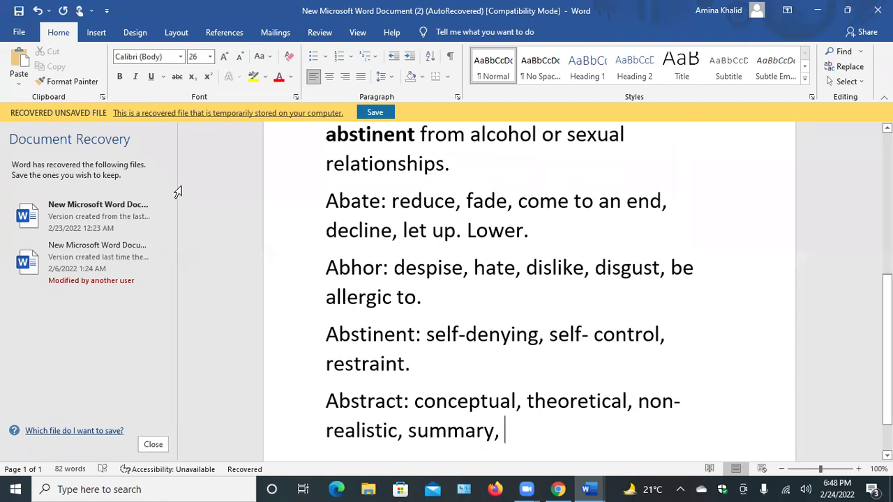
scroll(289, 223, up, 5)
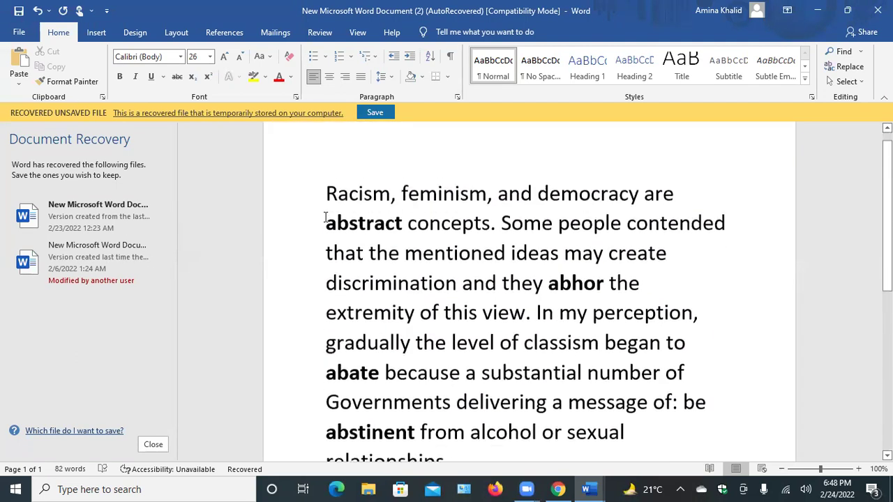
scroll(326, 215, down, 1)
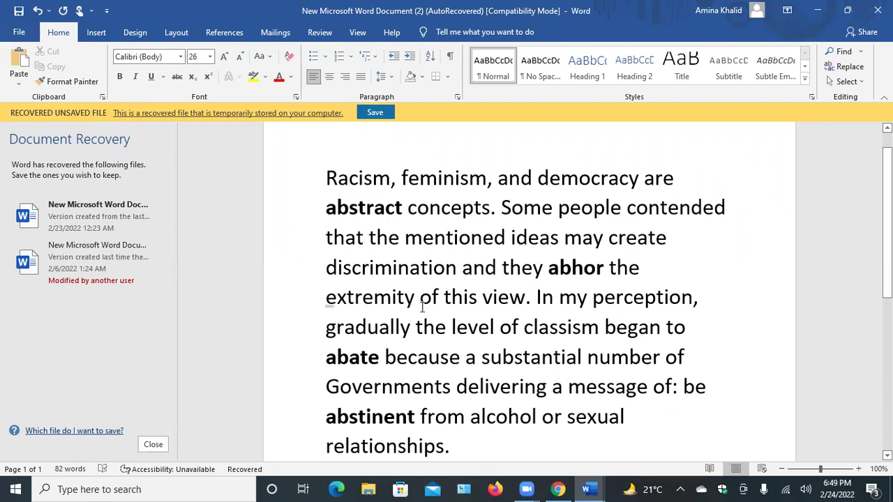
scroll(527, 305, down, 1)
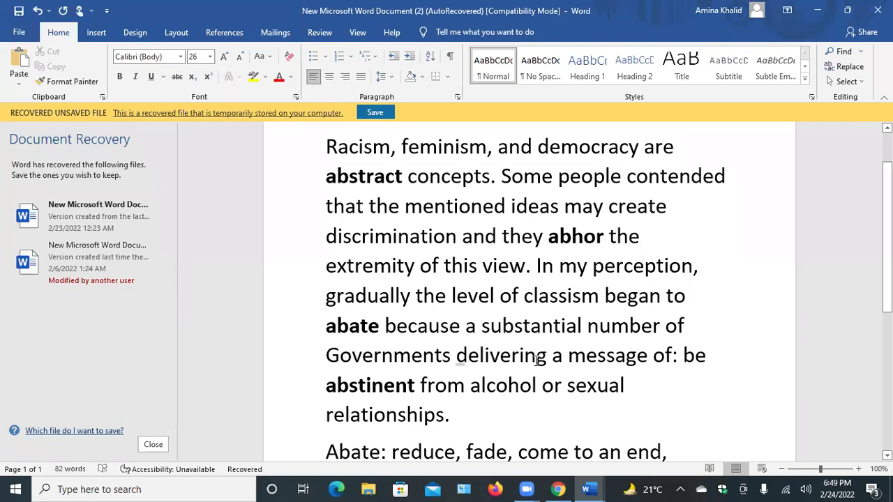
scroll(535, 360, down, 1)
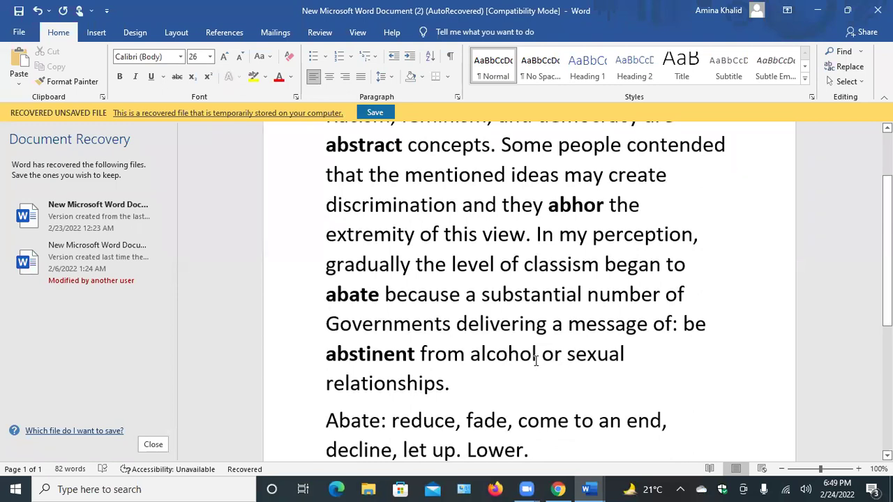
scroll(535, 359, down, 5)
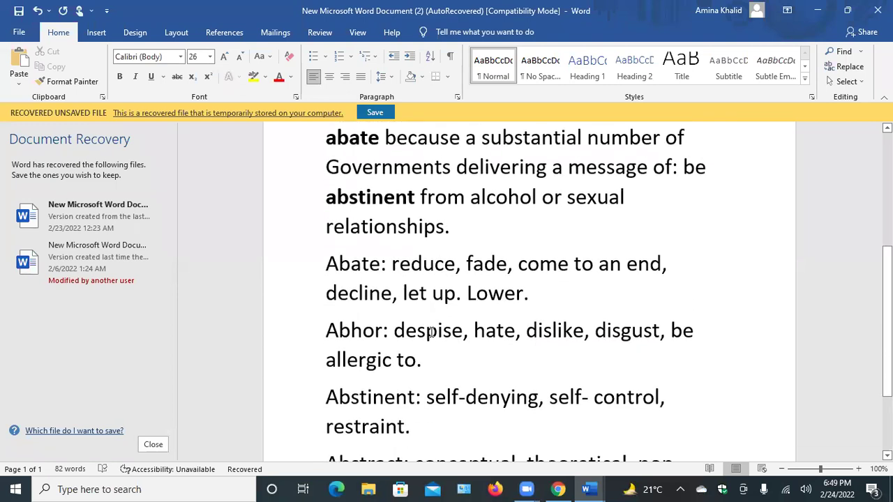
scroll(431, 332, down, 1)
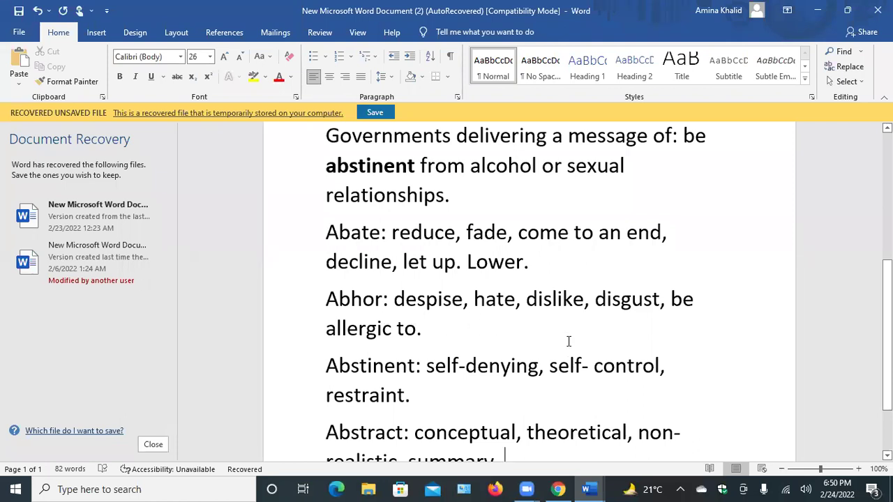
scroll(594, 337, down, 1)
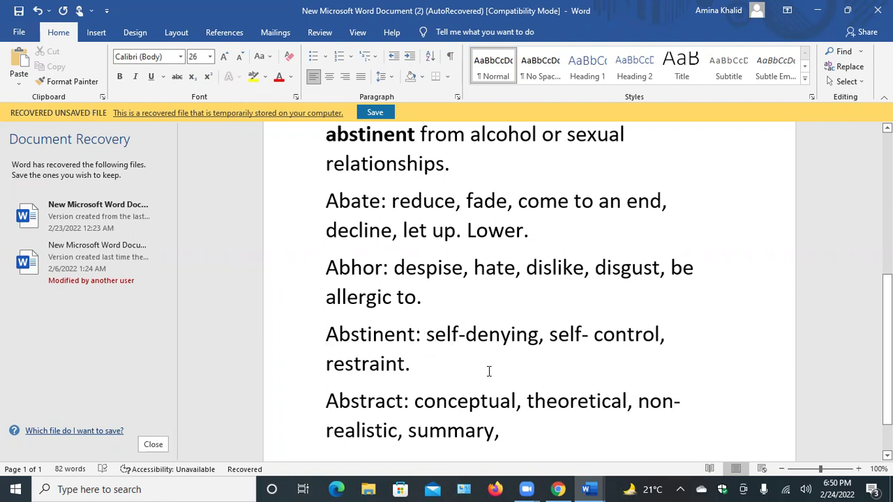
scroll(484, 364, down, 1)
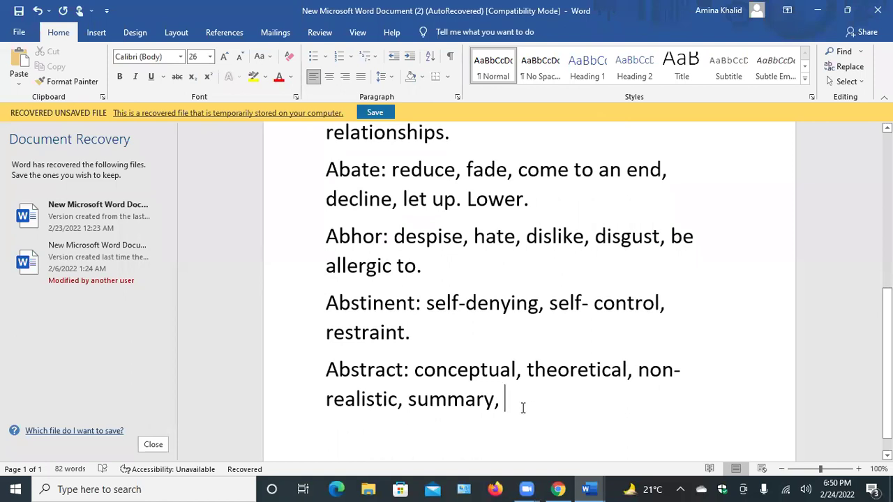
- End the Abstract line with 'conjectural.' after 'summary,', correcting the misspelling
text(conjectuiral)
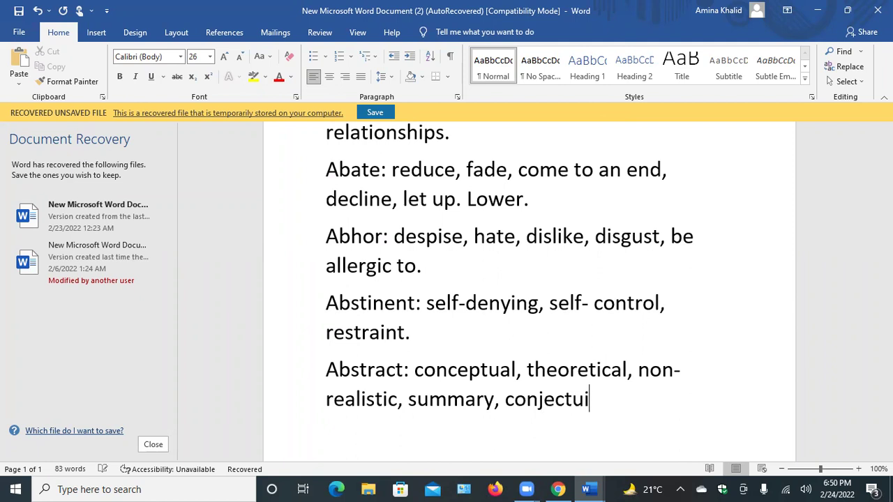
key(BackSpace)
key(BackSpace)
key(BackSpace)
key(BackSpace)
text(ral.)
scroll(527, 390, up, 3)
scroll(527, 391, up, 1)
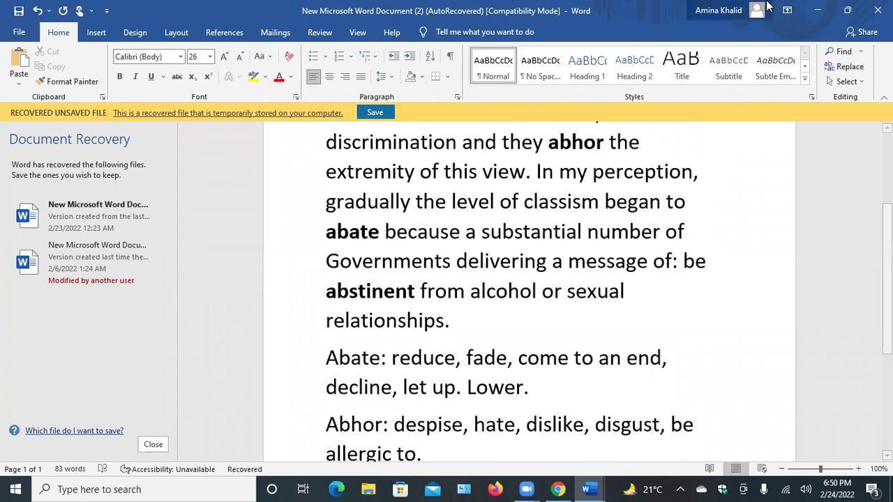
- Minimize Word and open the site's 101 to 200 Words vocabulary list in Chrome
click(820, 10)
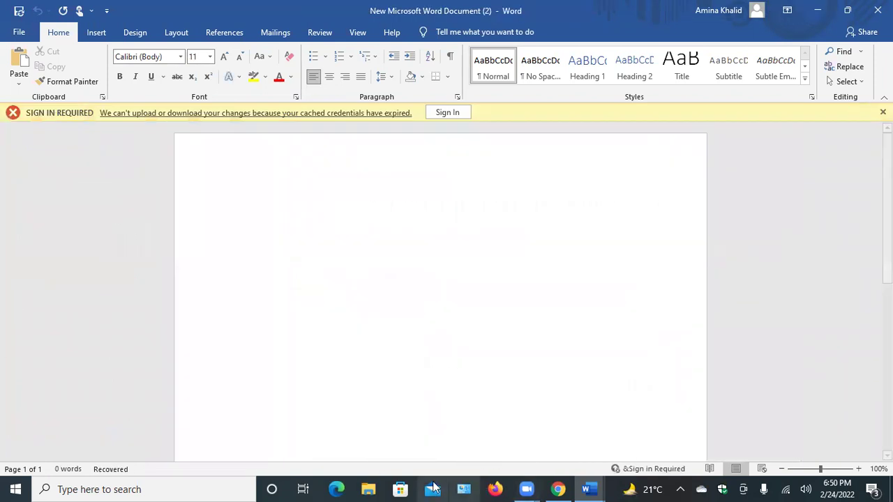
click(557, 489)
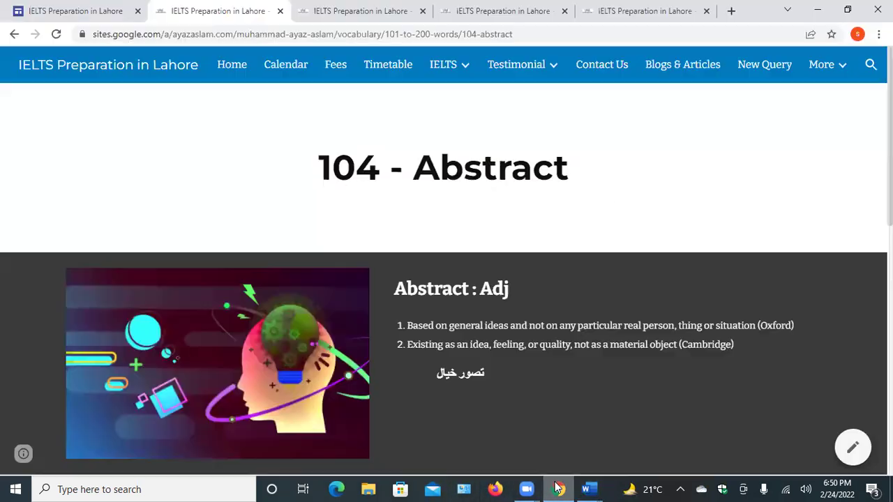
click(37, 10)
click(163, 431)
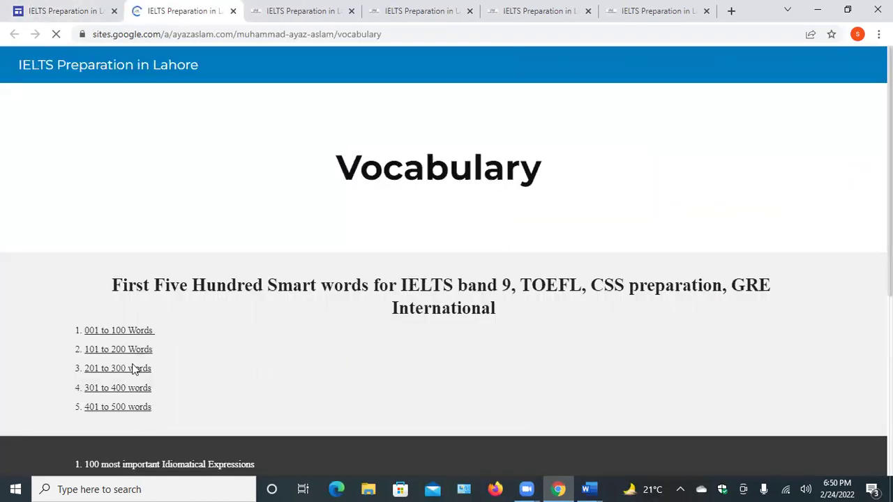
click(120, 356)
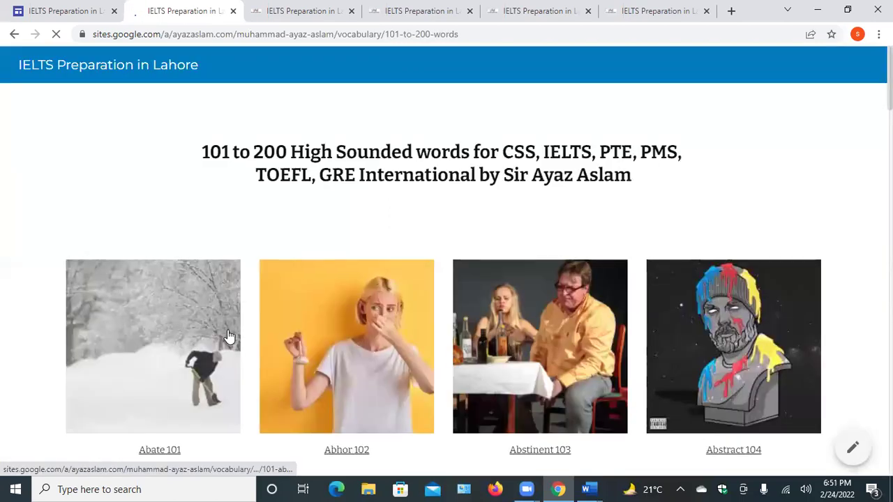
scroll(265, 343, down, 1)
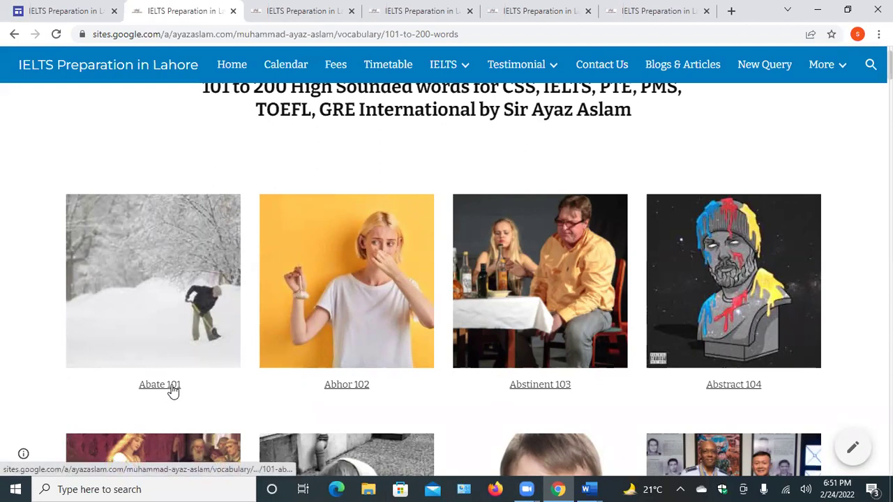
- Review the 101 - Abate page, then return to the Google Sites editor
click(661, 12)
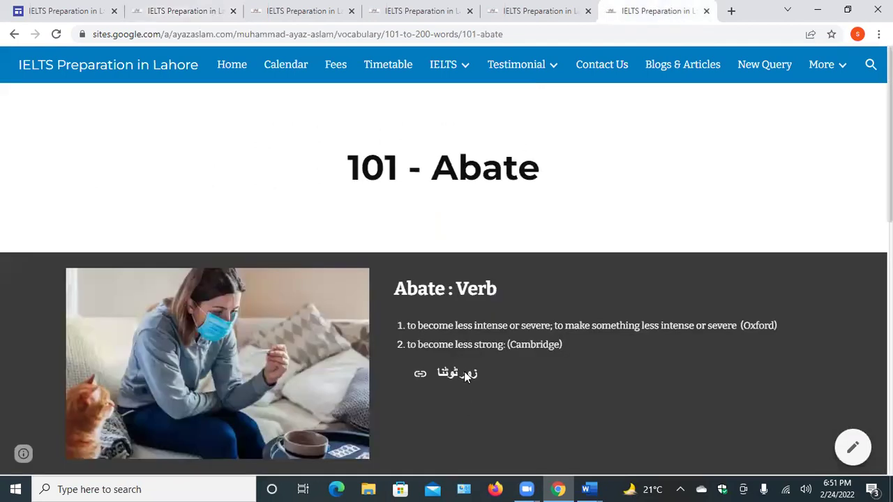
scroll(475, 376, down, 5)
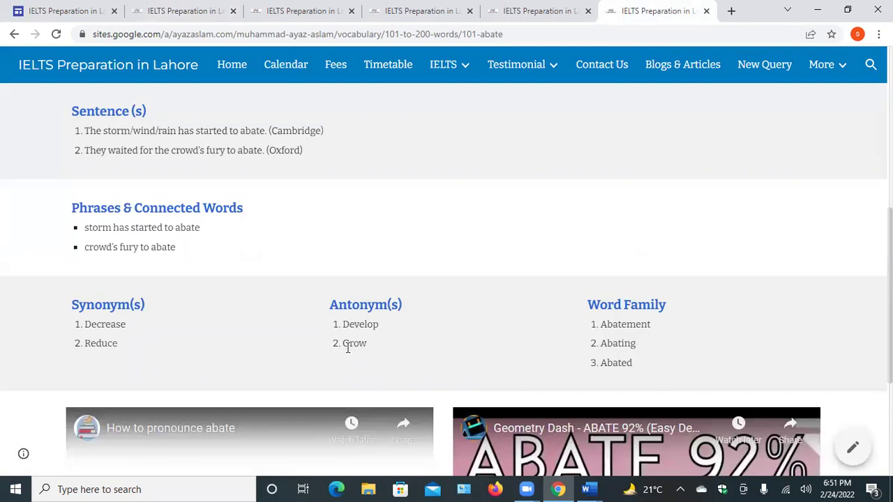
scroll(348, 348, up, 1)
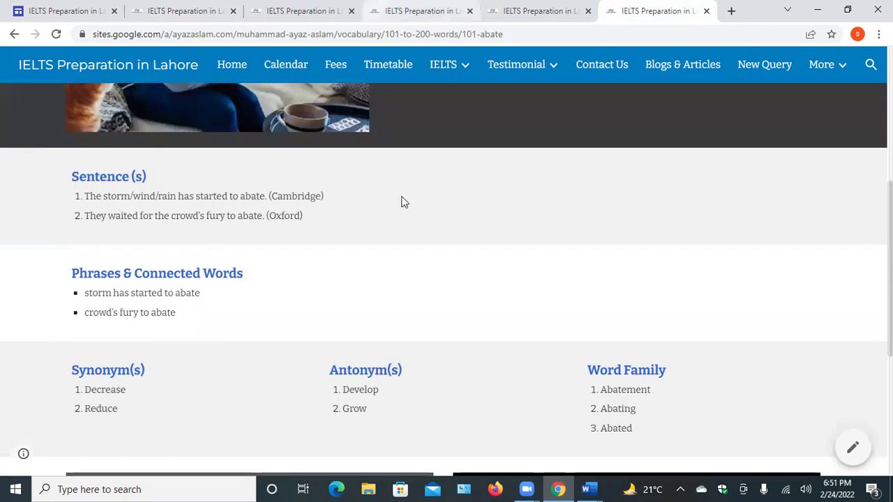
scroll(402, 201, up, 4)
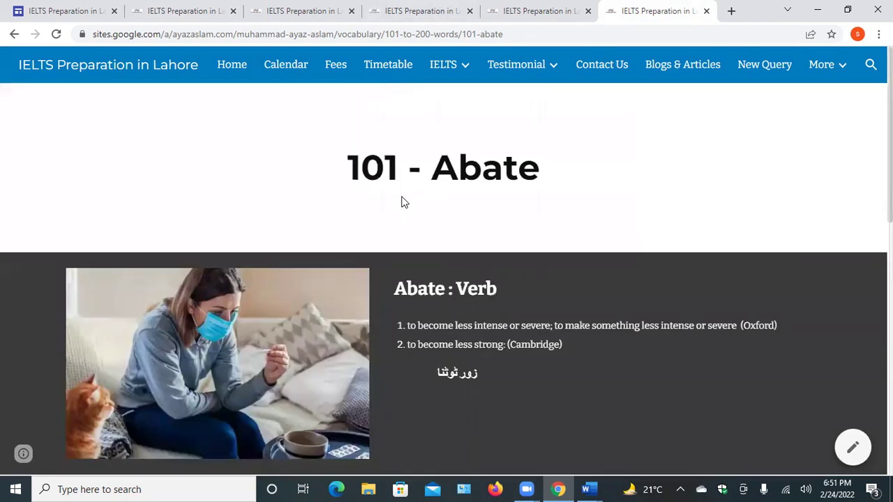
click(63, 12)
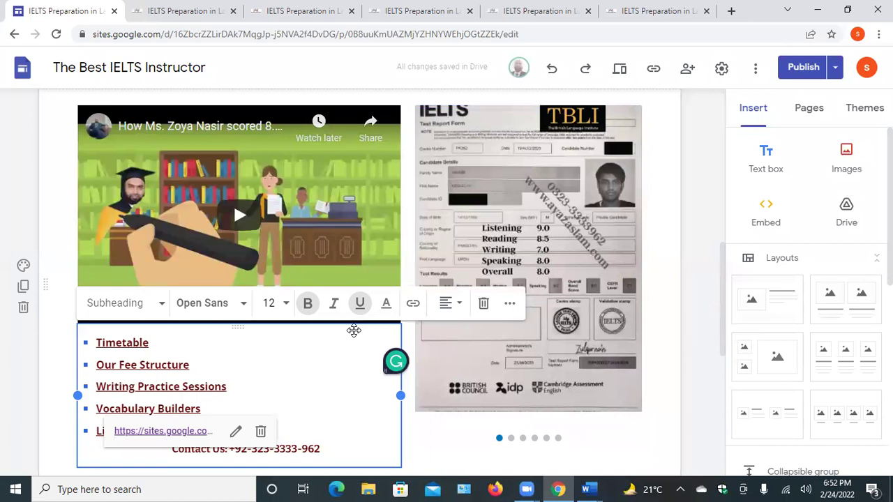
- Return to the 101 - Abate page, then minimize Chrome
scroll(354, 331, up, 1)
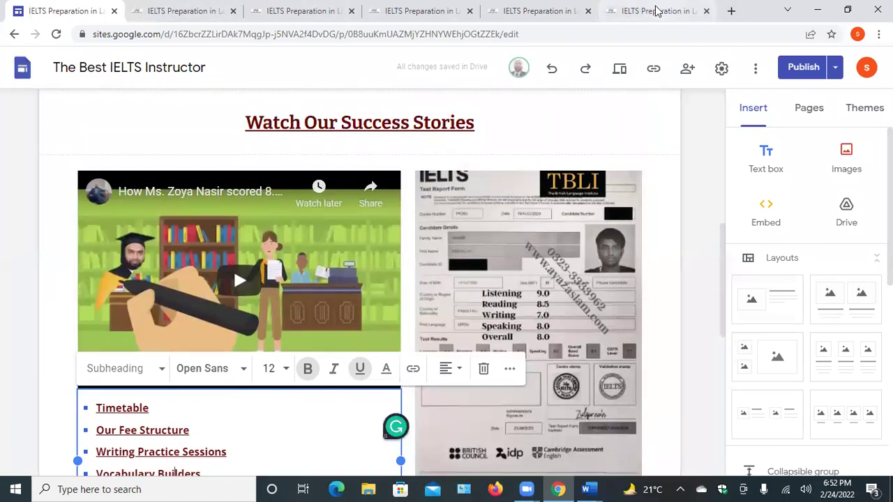
click(648, 10)
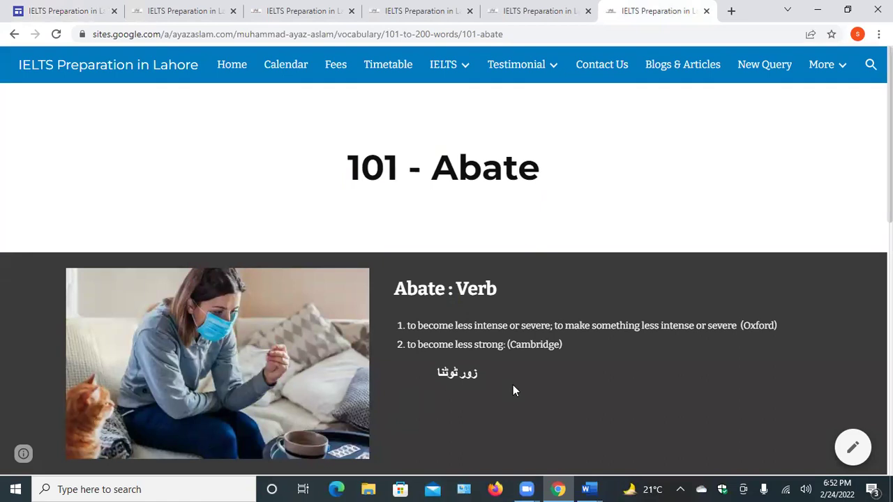
click(821, 10)
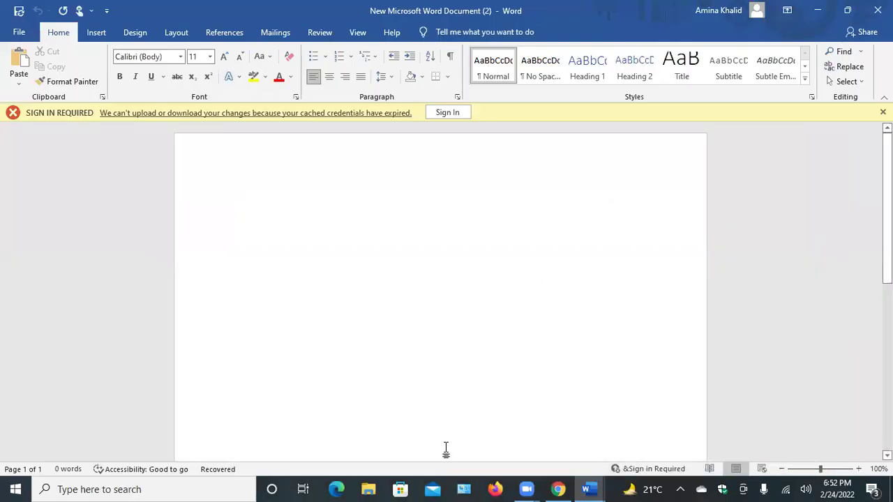
- Review the AutoRecovered document's bolded paragraph and synonym lines, then show Chrome's 102 - Abhor page
mouse_move(585, 489)
click(653, 457)
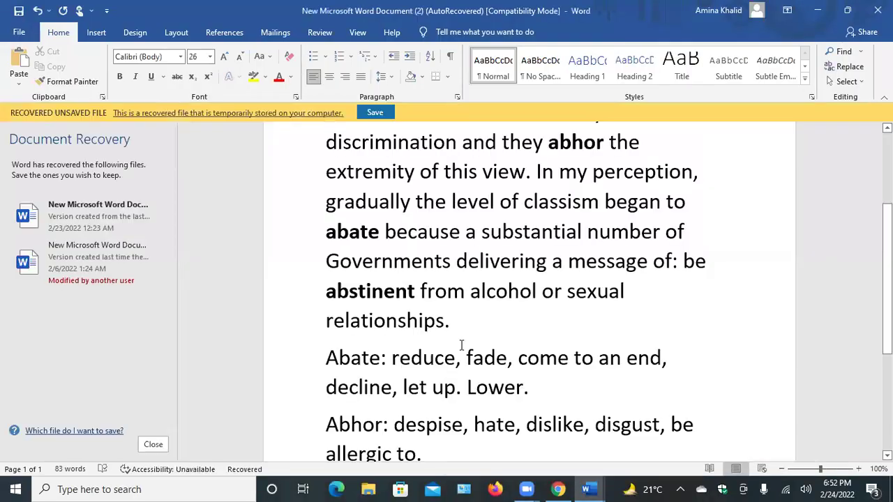
scroll(461, 345, up, 2)
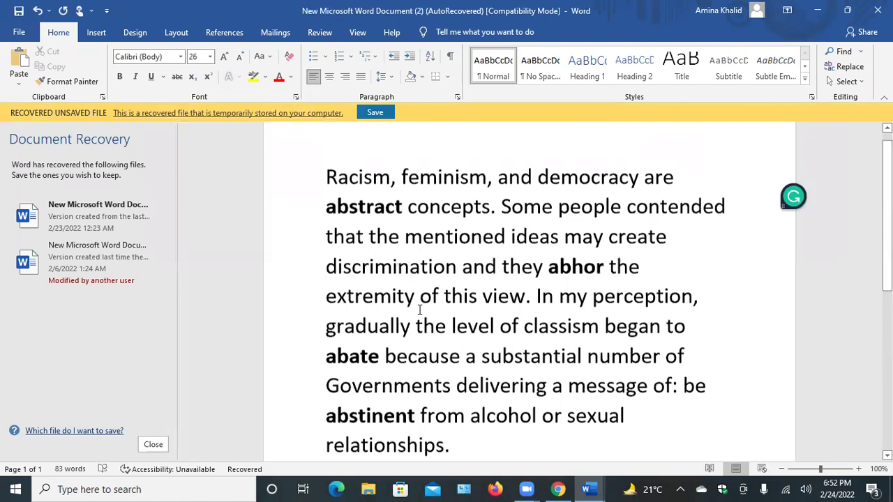
scroll(419, 309, up, 1)
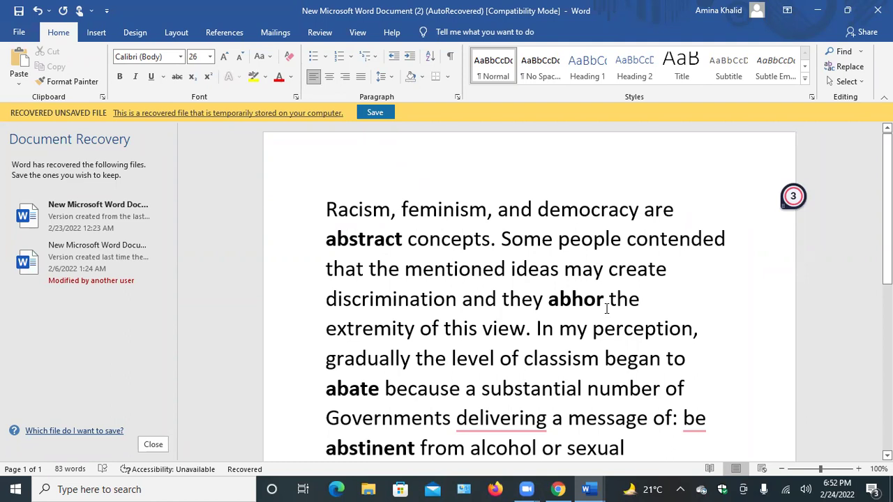
scroll(606, 309, down, 1)
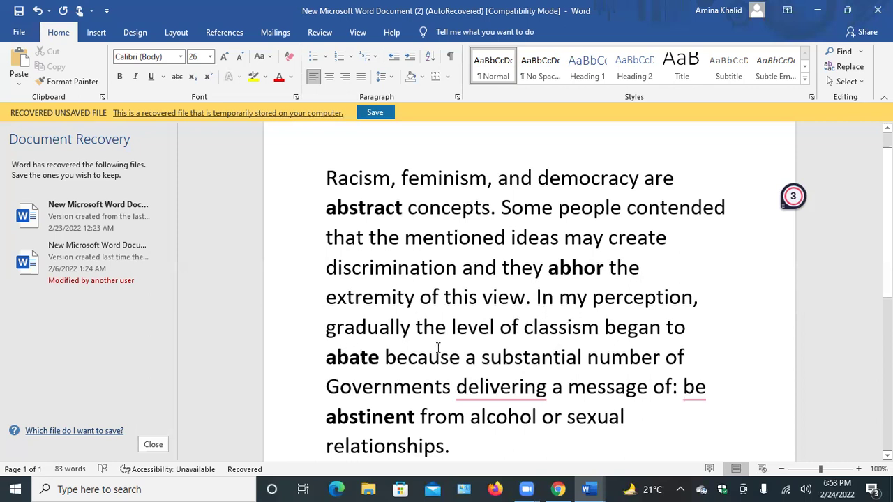
scroll(539, 325, down, 1)
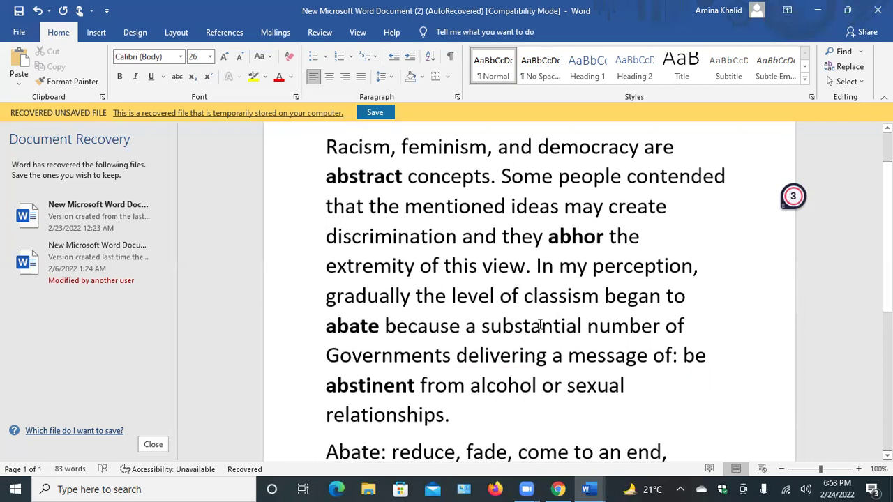
scroll(803, 332, down, 1)
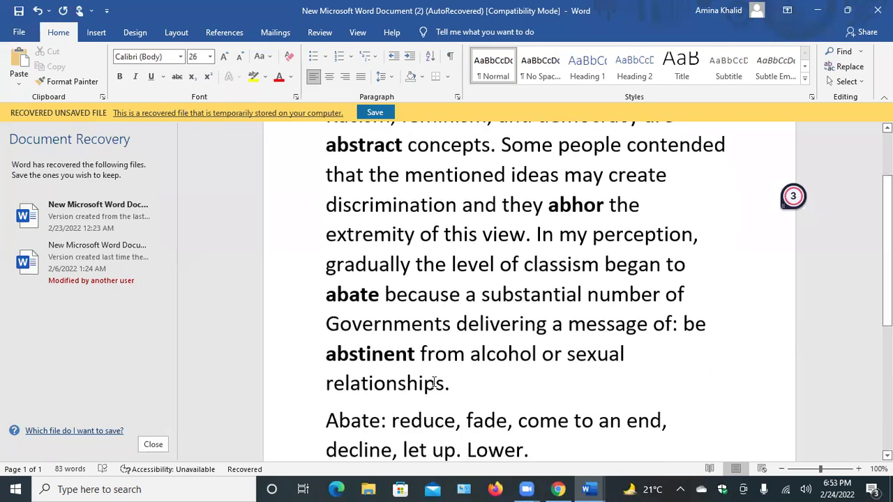
scroll(433, 383, down, 1)
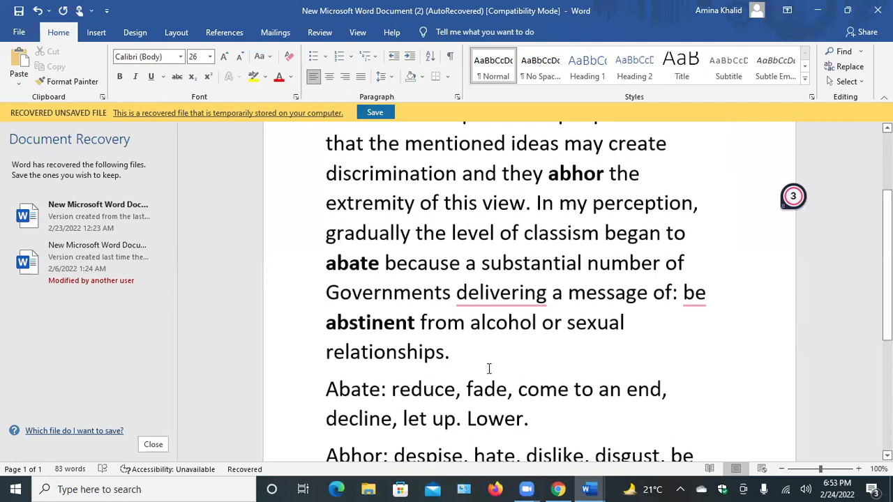
scroll(489, 368, down, 6)
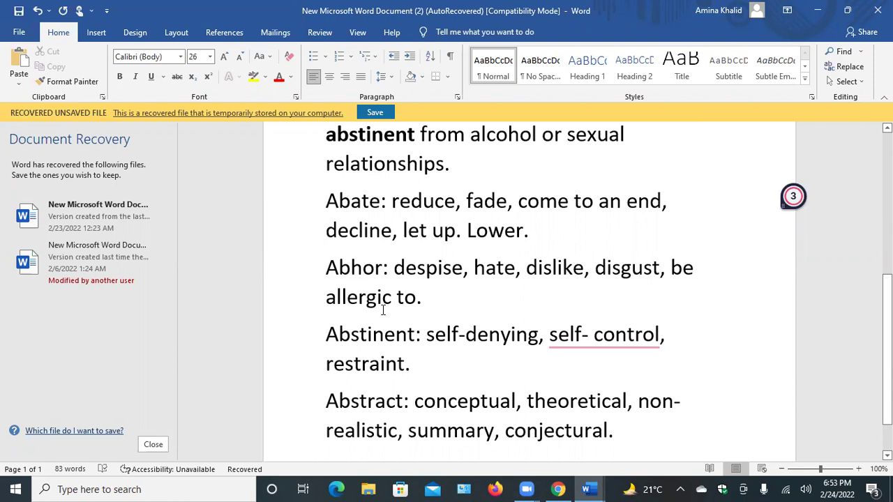
scroll(382, 309, down, 1)
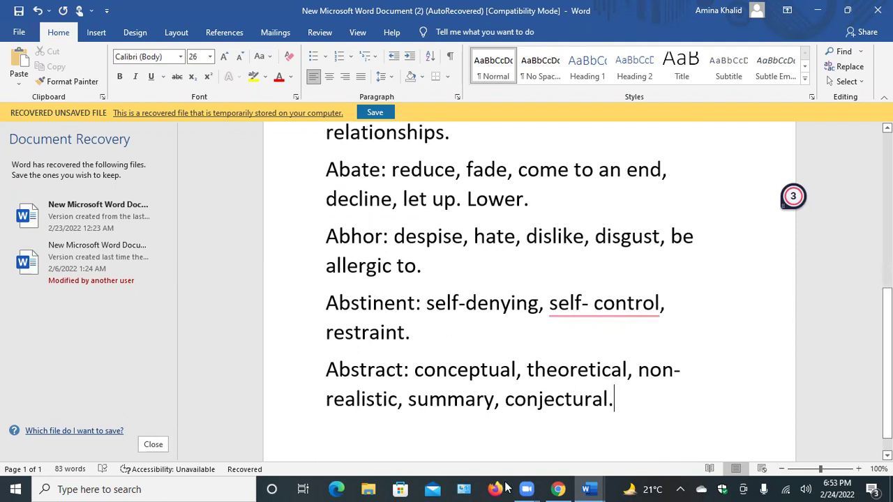
click(560, 488)
click(542, 13)
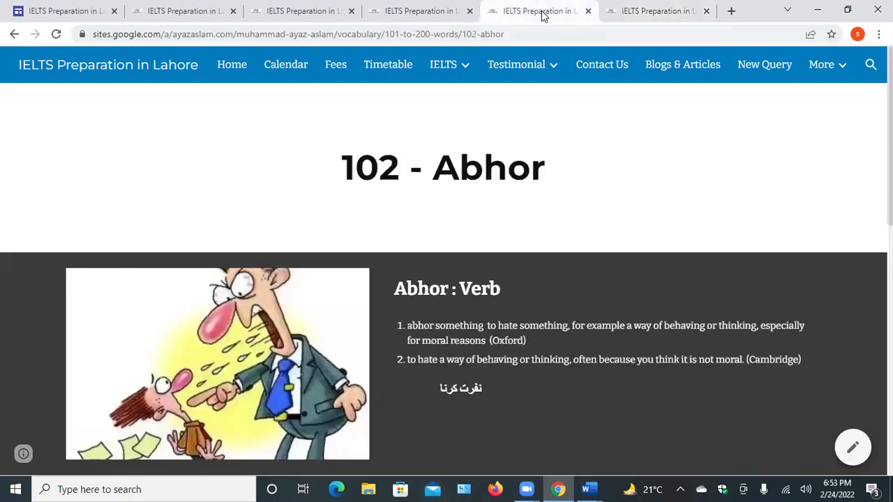